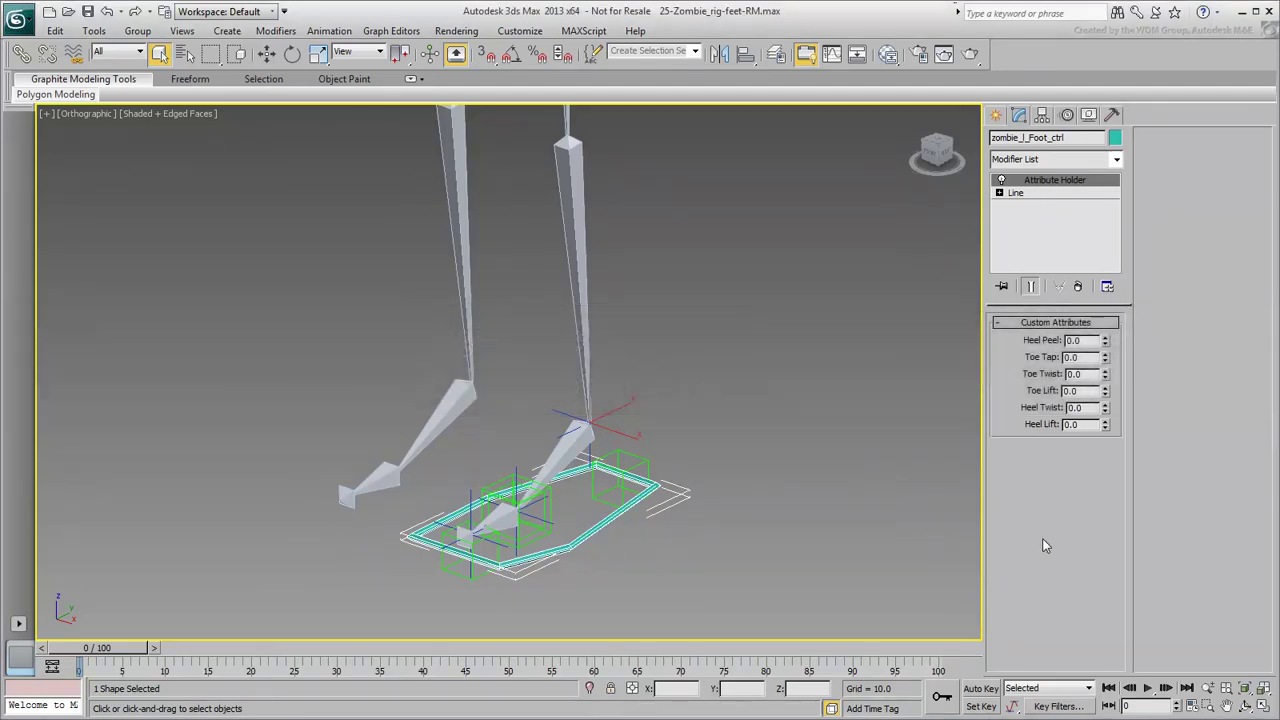
Step: Try raising Heel Peel, then pan the view to center the zombie feet
mouse_move(1105, 341)
mouse_down()
mouse_move(1105, 320)
mouse_move(1105, 341)
mouse_up()
click(1104, 392)
middle_drag(708, 497, 826, 452)
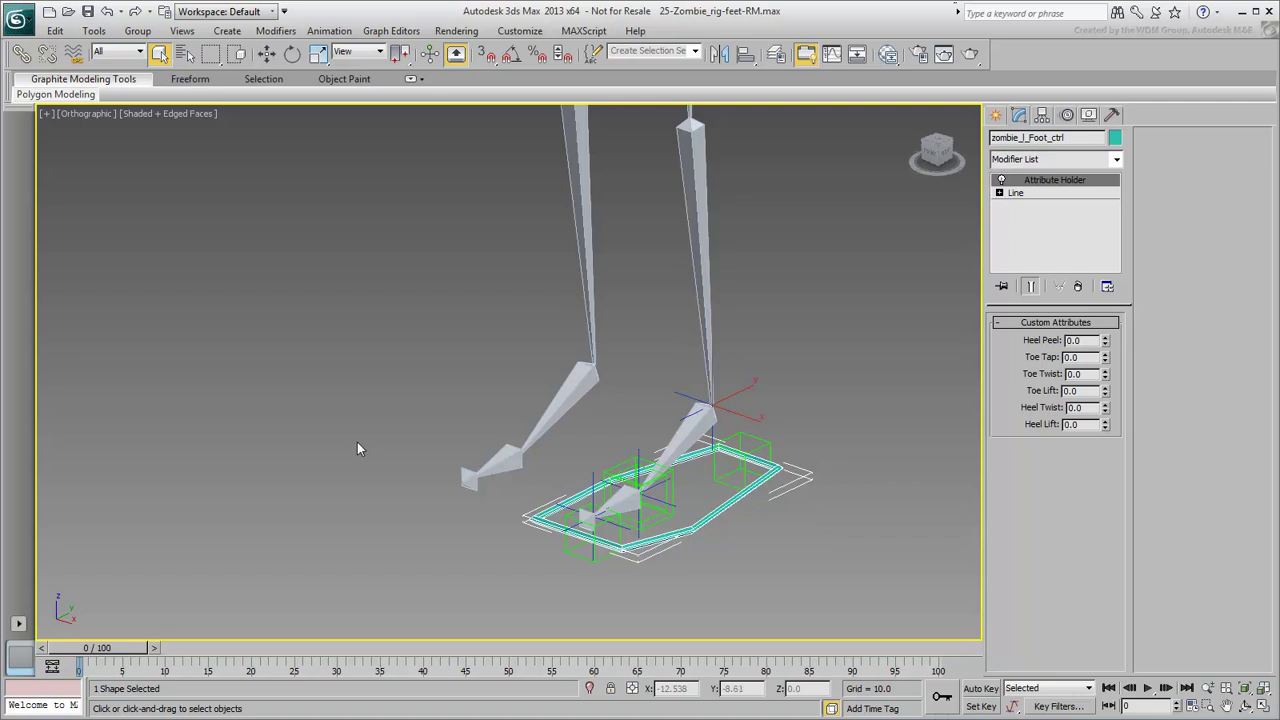
Step: Open the Reaction Manager from the Animation menu, reopen it, and move it to the upper left
click(331, 33)
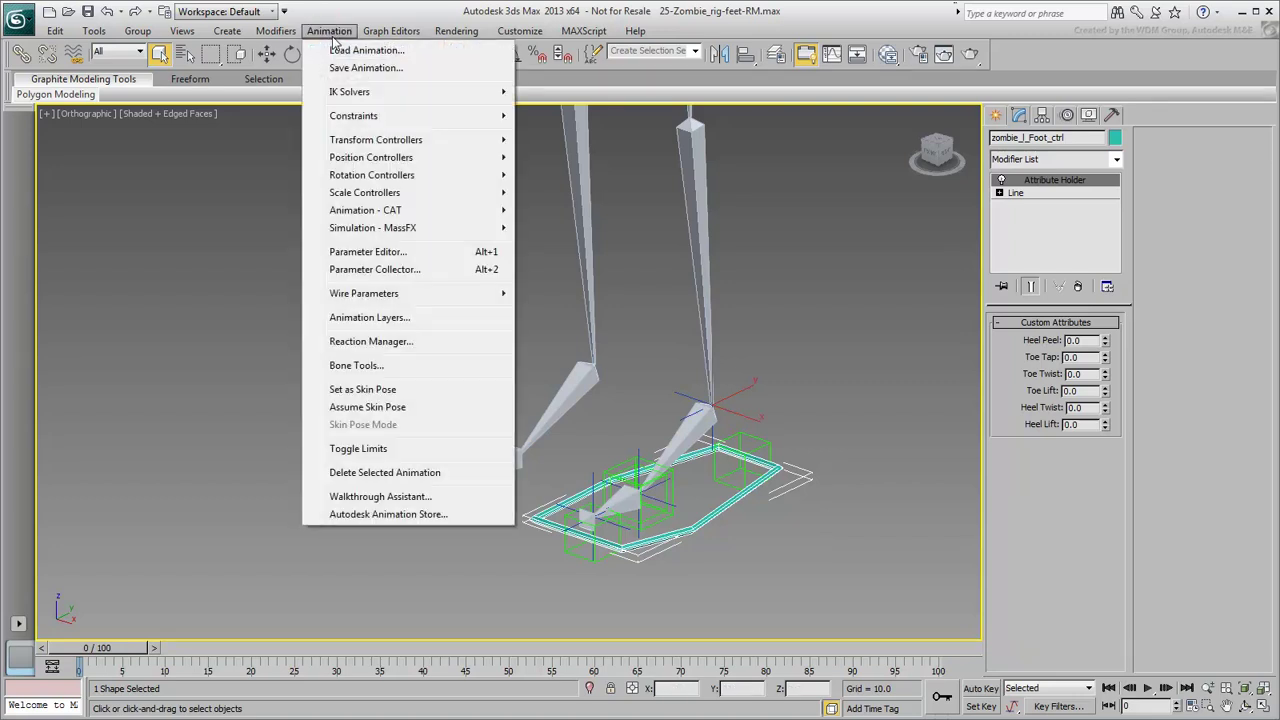
click(380, 342)
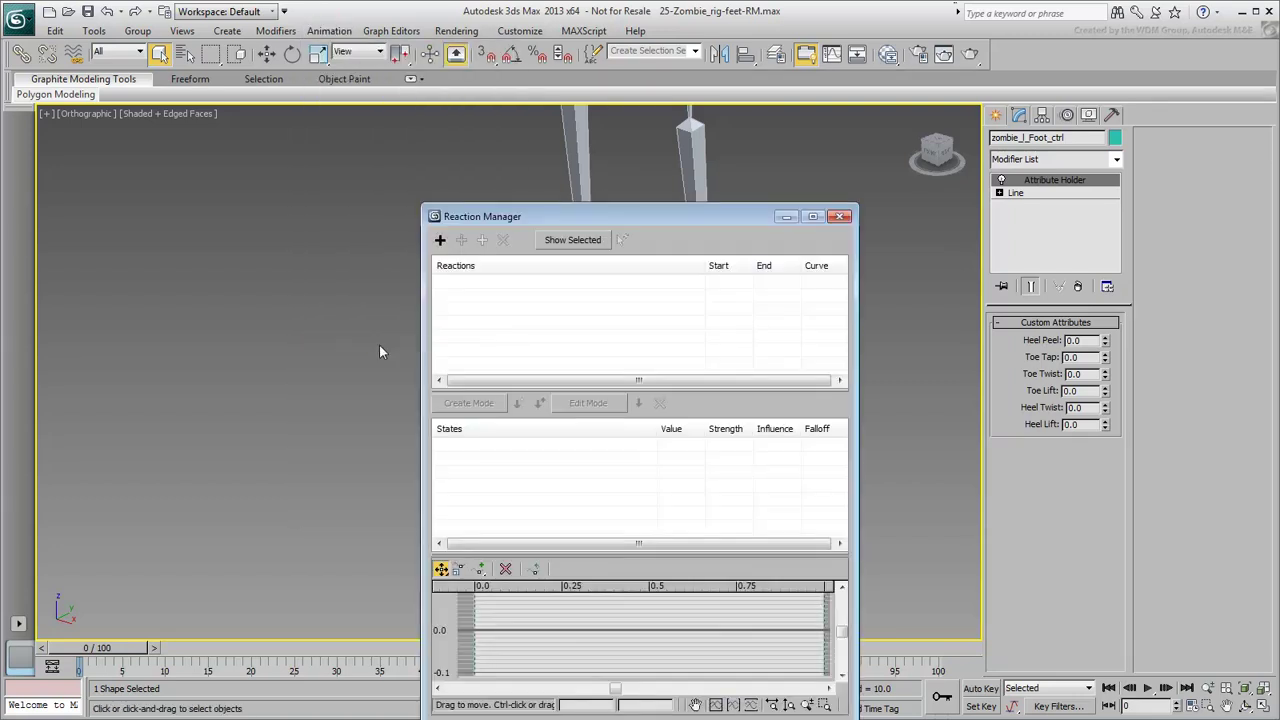
drag(641, 216, 263, 124)
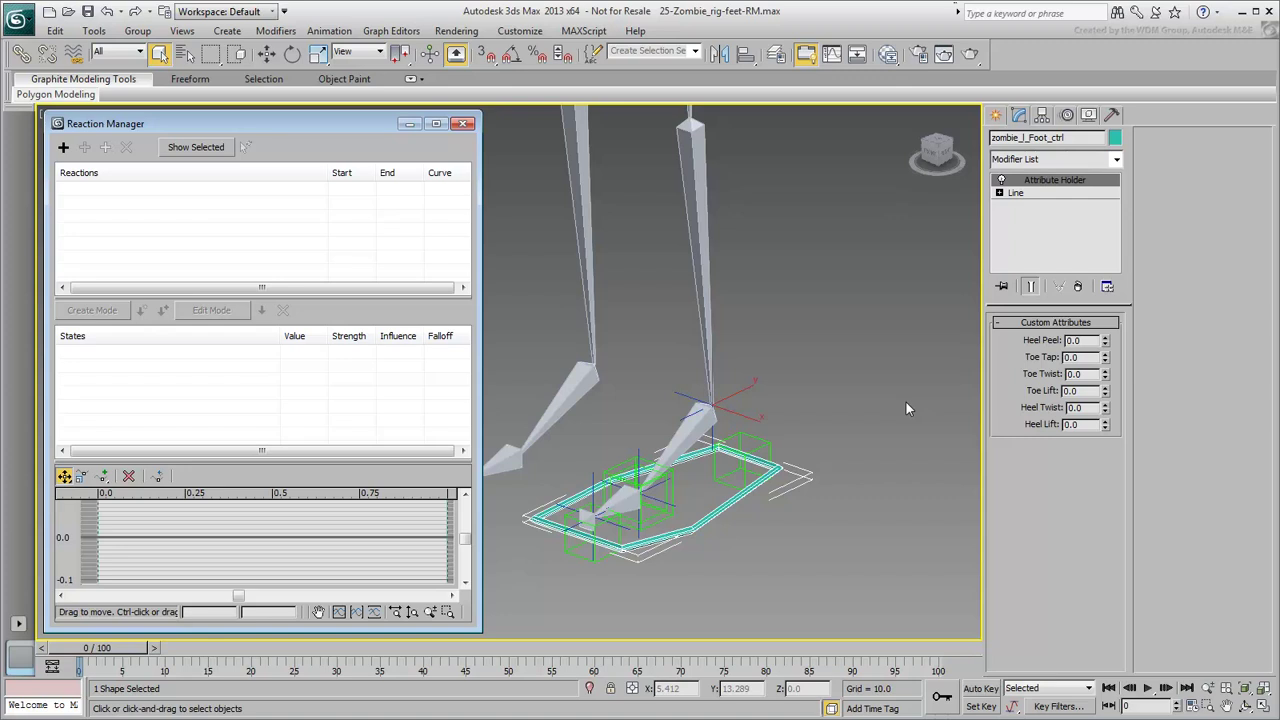
click(463, 123)
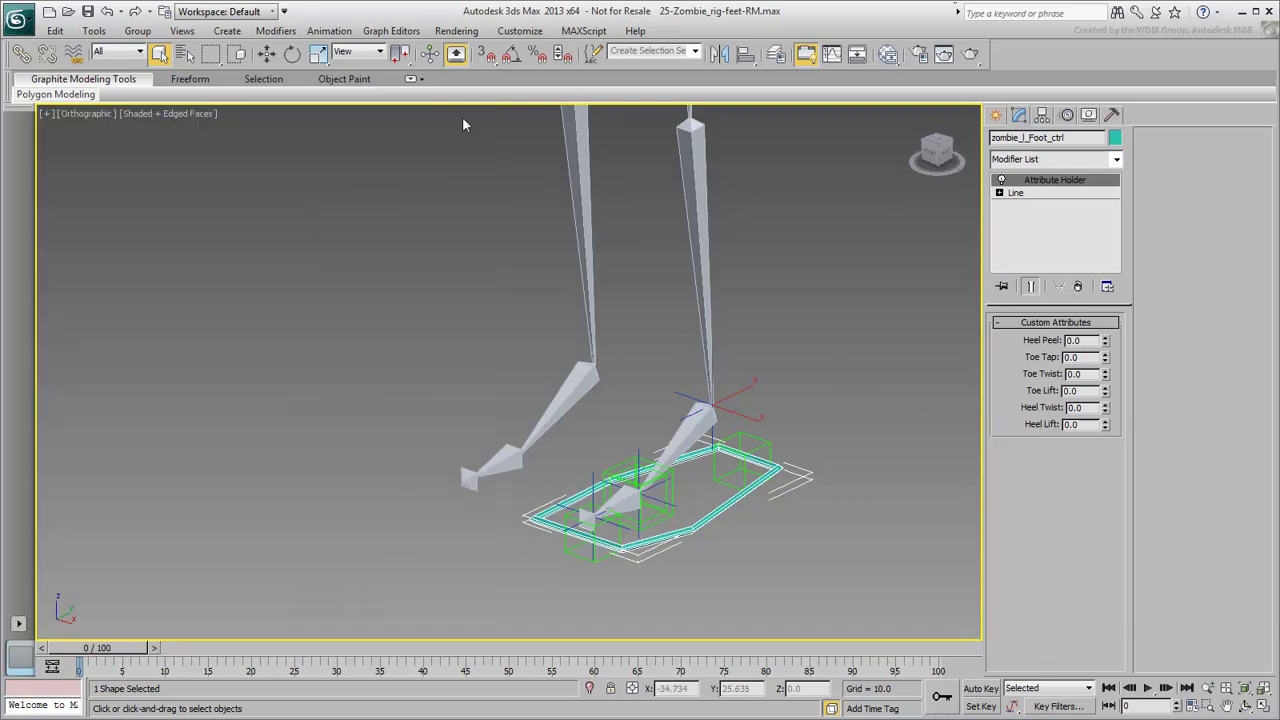
click(329, 31)
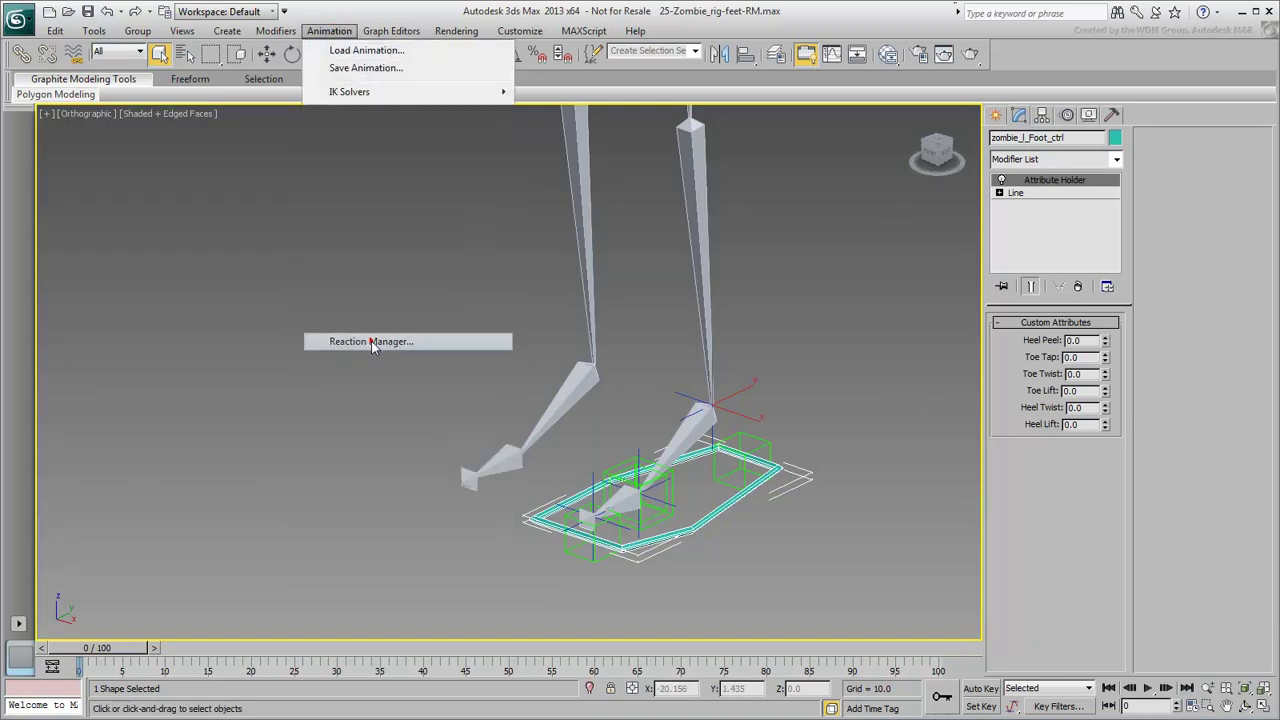
click(371, 342)
drag(620, 224, 237, 126)
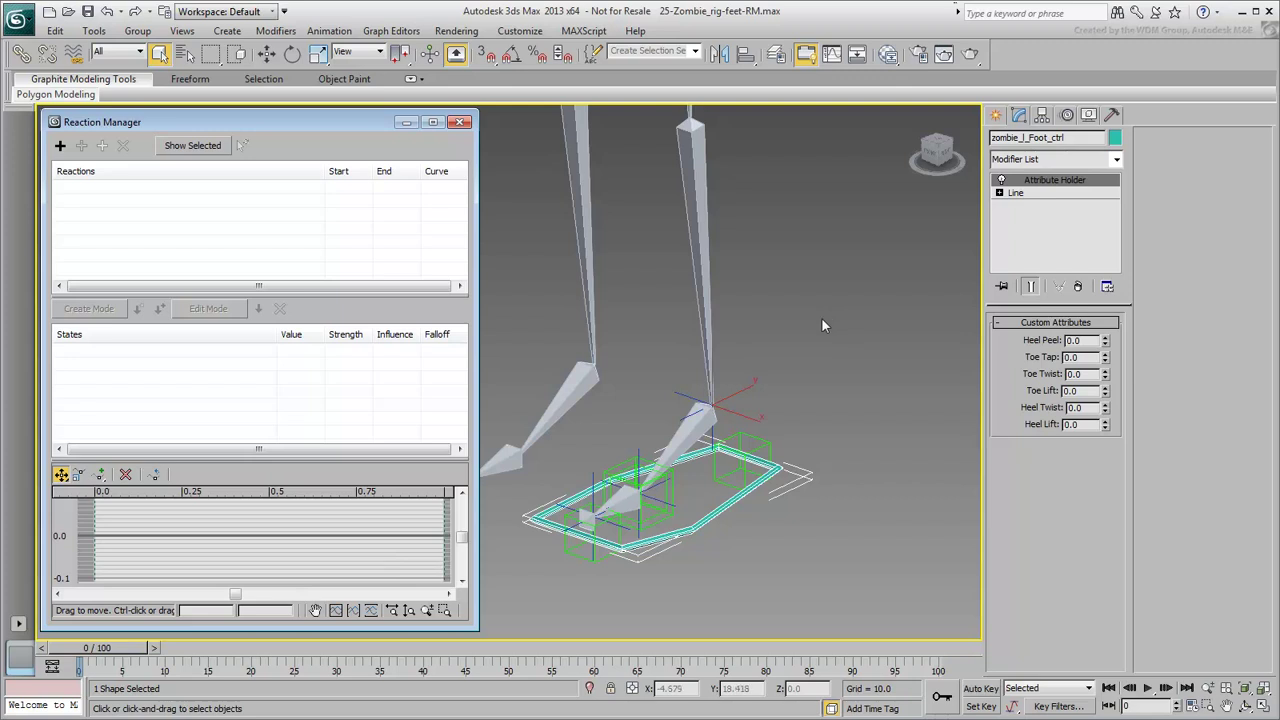
Step: Select zombie_l_HeelPeel_hlp and test-rotate it about Z in Local coordinates
click(665, 490)
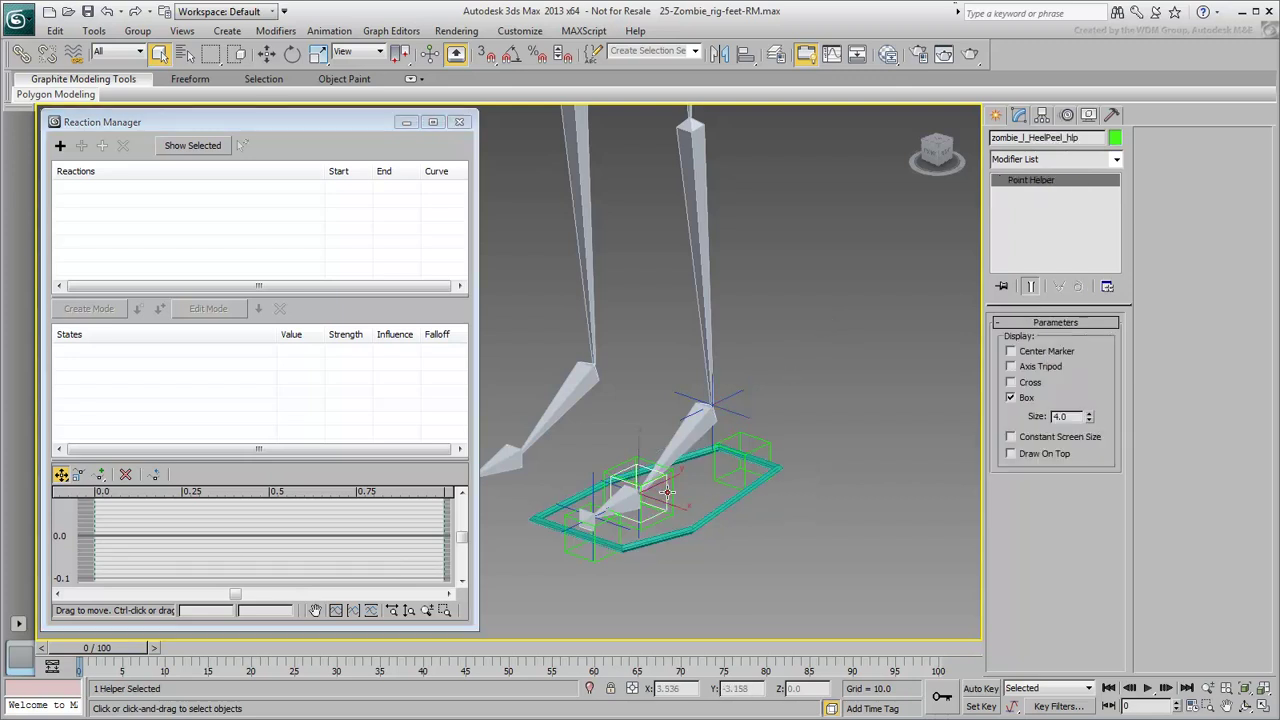
right_click(665, 488)
click(685, 519)
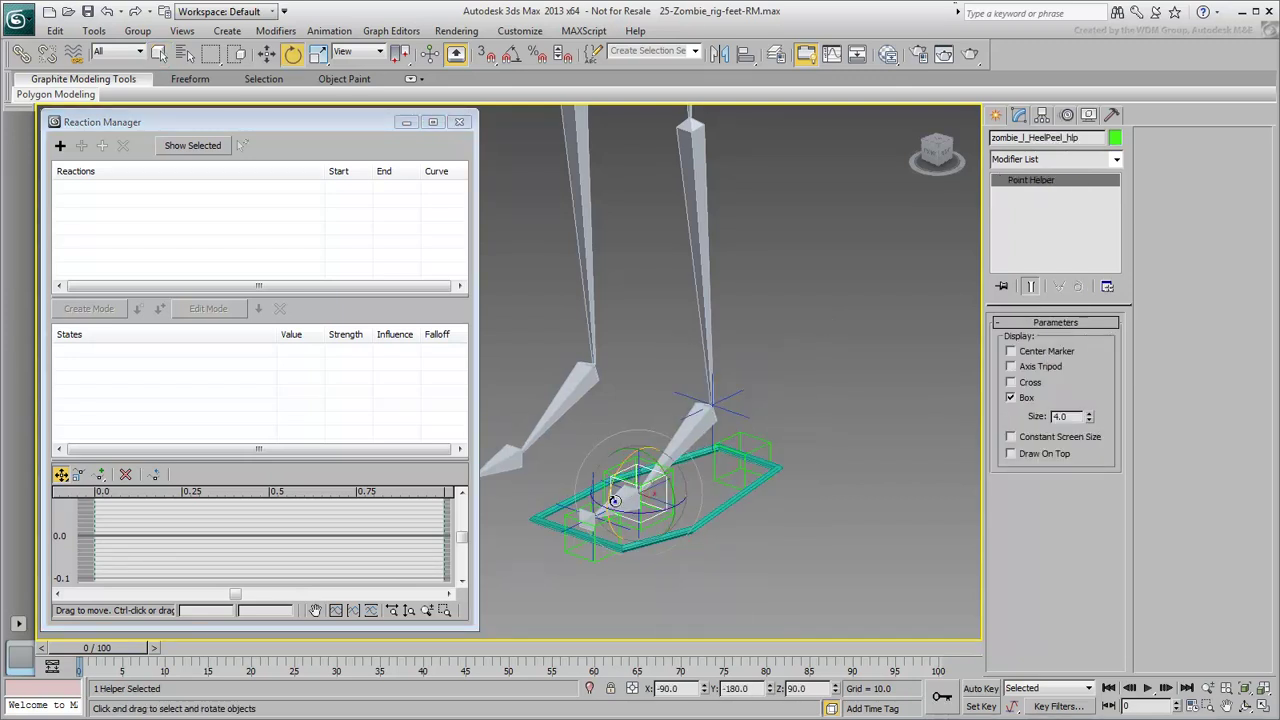
click(373, 51)
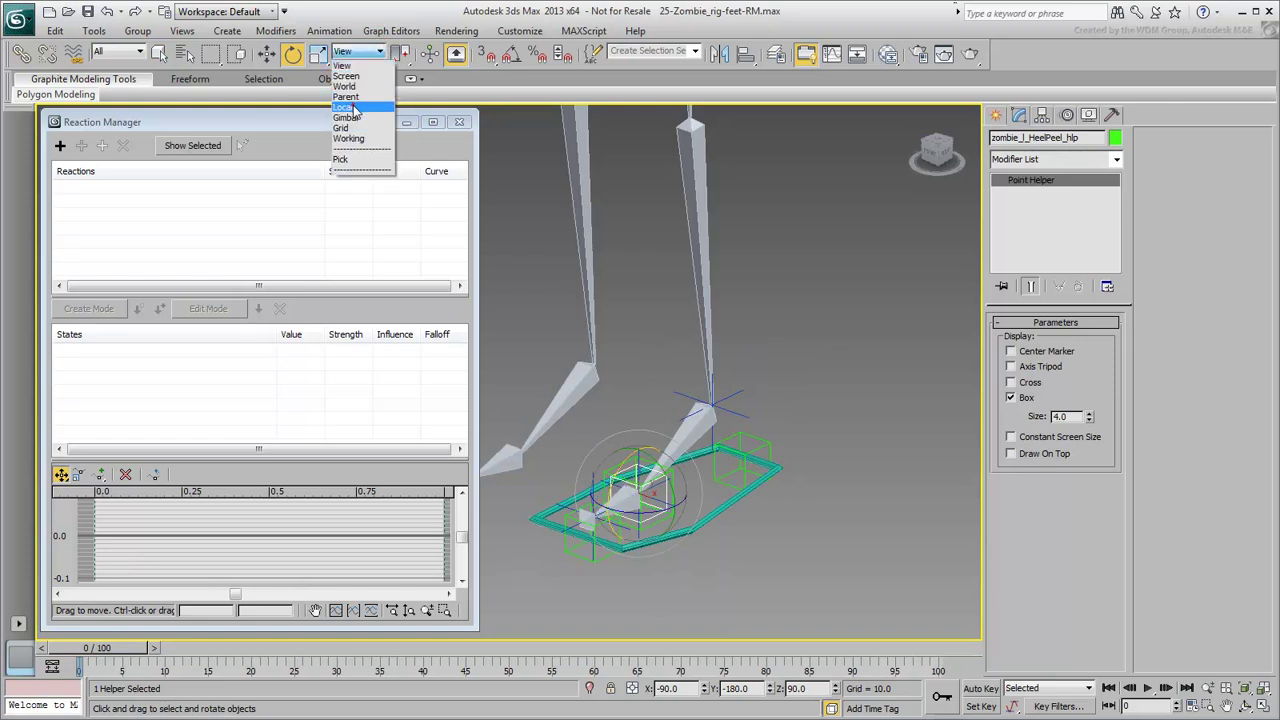
click(344, 107)
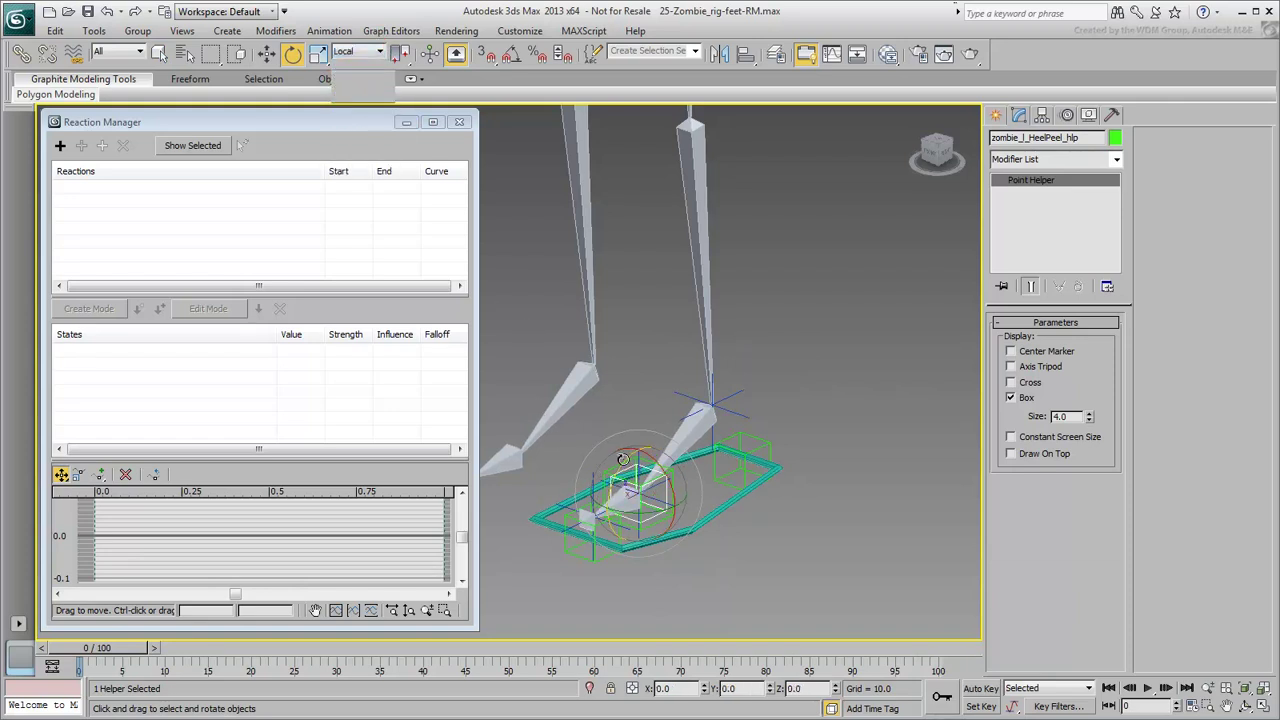
mouse_move(625, 462)
mouse_down()
mouse_move(625, 505)
mouse_move(589, 563)
mouse_move(632, 476)
mouse_up()
Step: Add zombie_l_Foot_ctrl's Custom_Attributes > Heel Peel as the reaction master
click(60, 146)
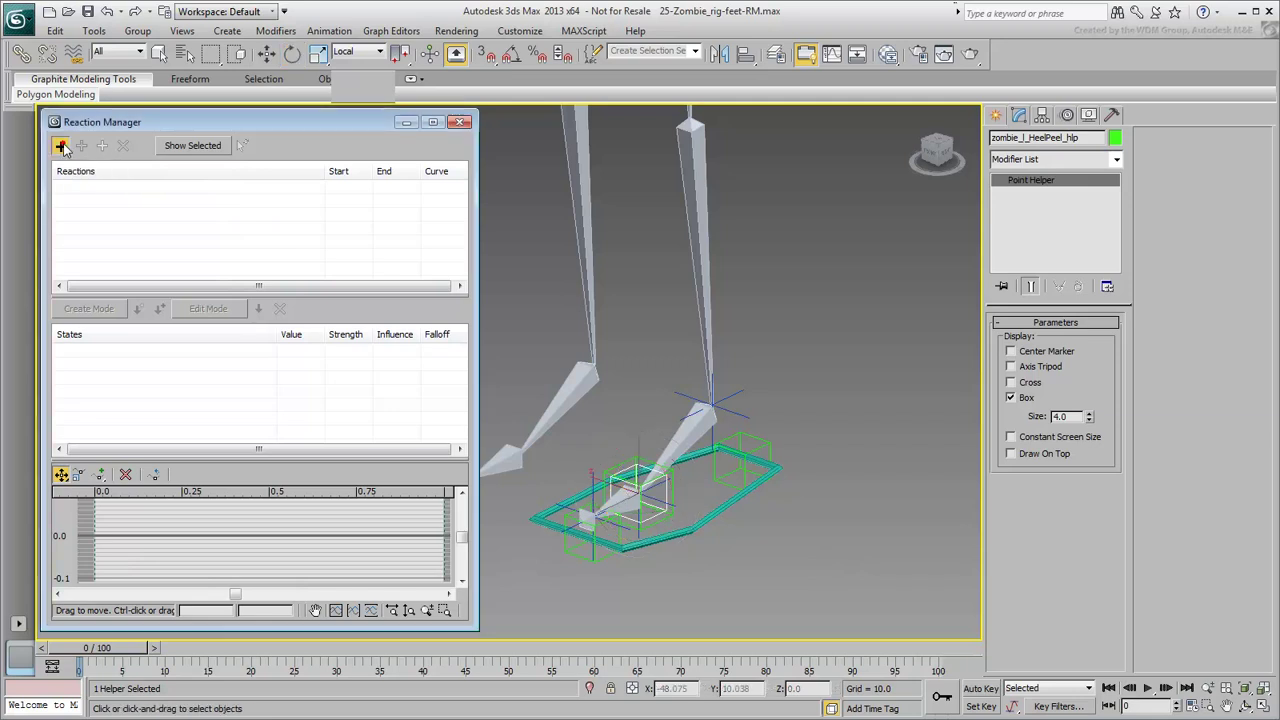
click(702, 519)
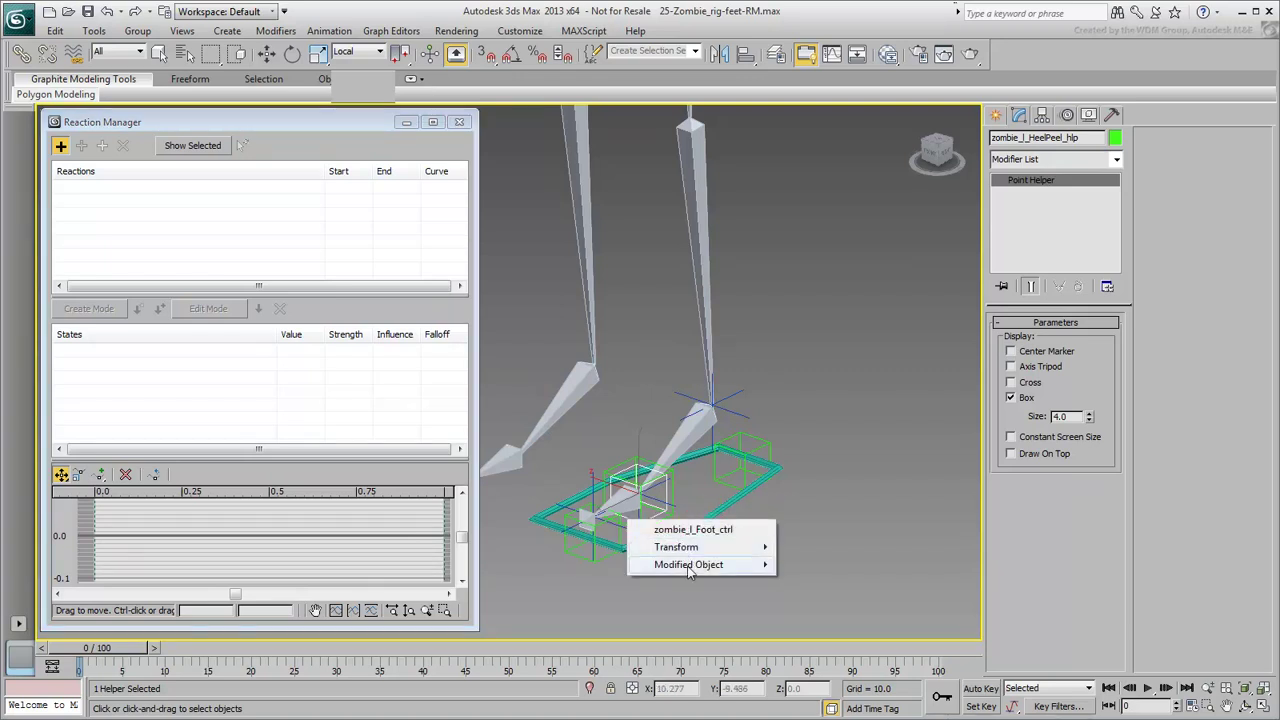
mouse_move(689, 570)
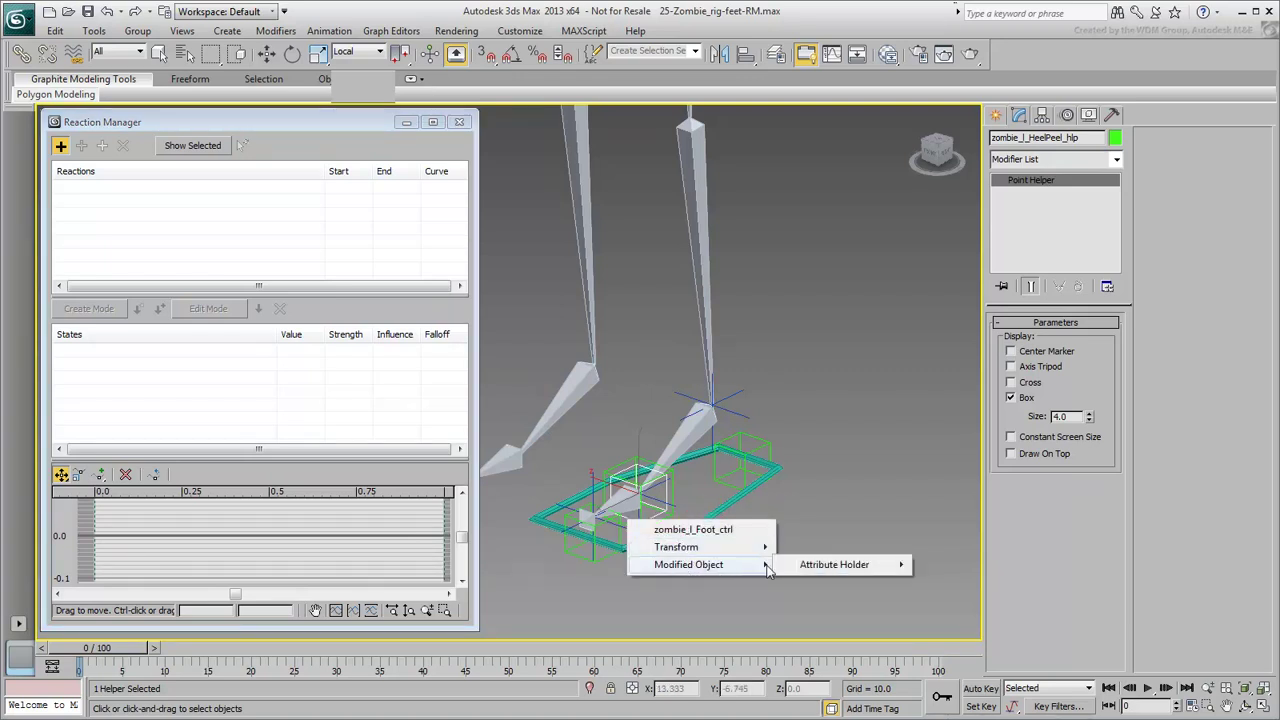
mouse_move(886, 572)
mouse_move(998, 571)
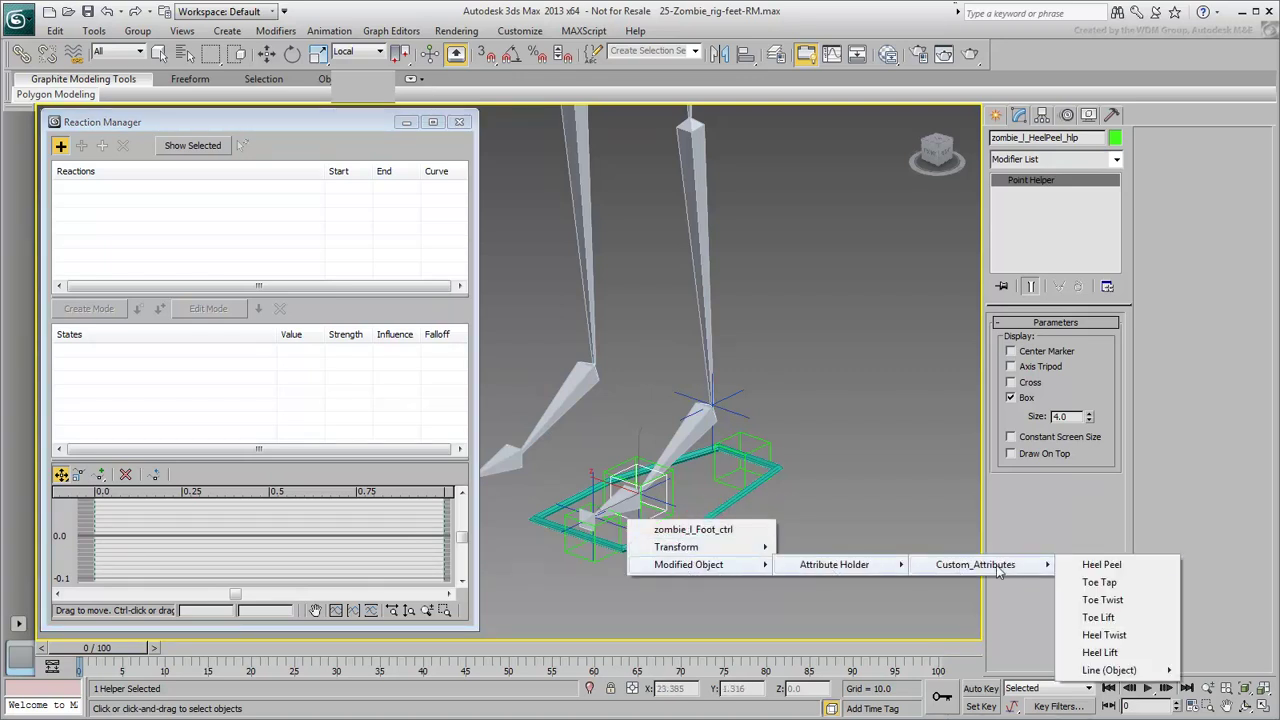
click(1104, 567)
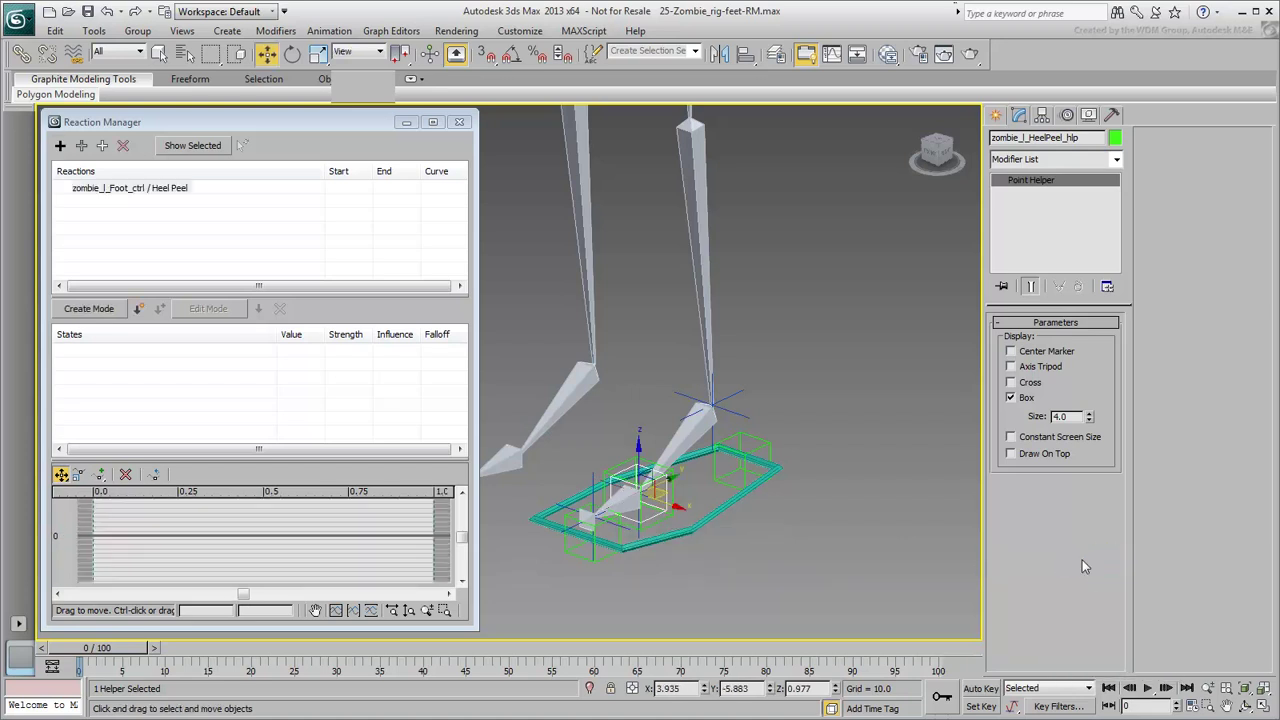
Step: Add zombie_l_HeelPeel_hlp's Zero Euler XYZ Z Rotation as Heel Peel's driven track
click(127, 190)
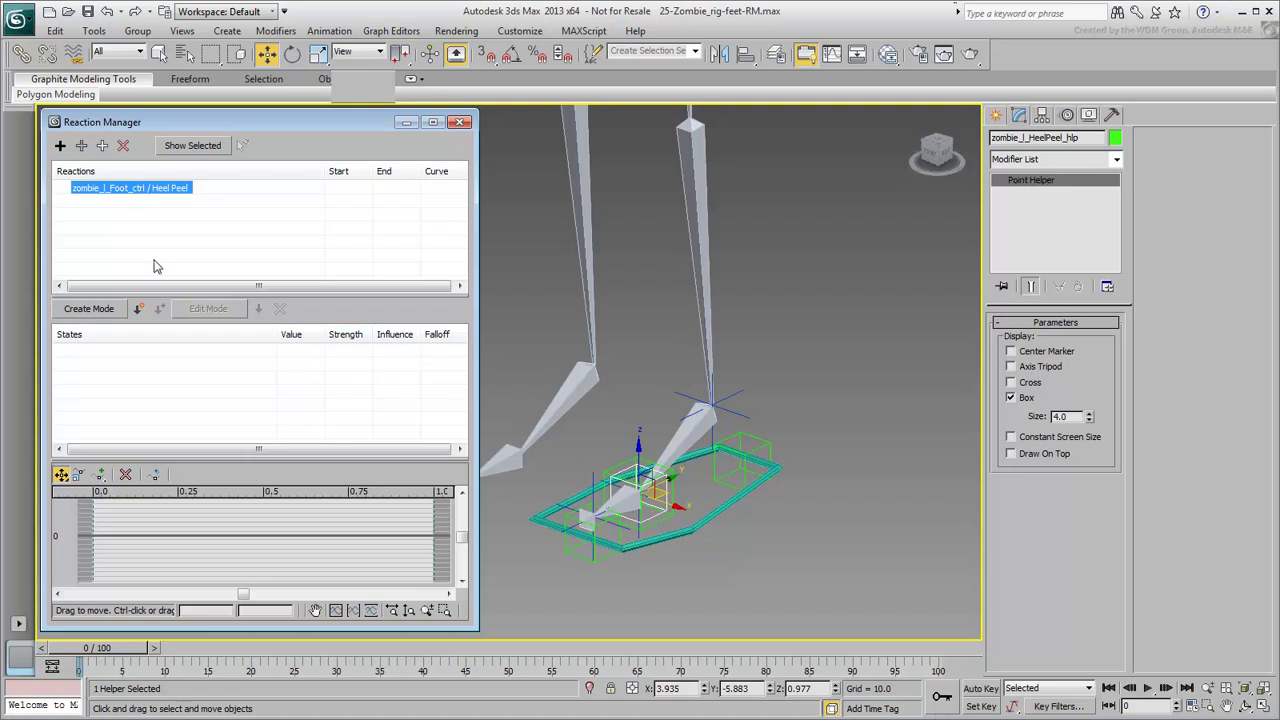
click(102, 147)
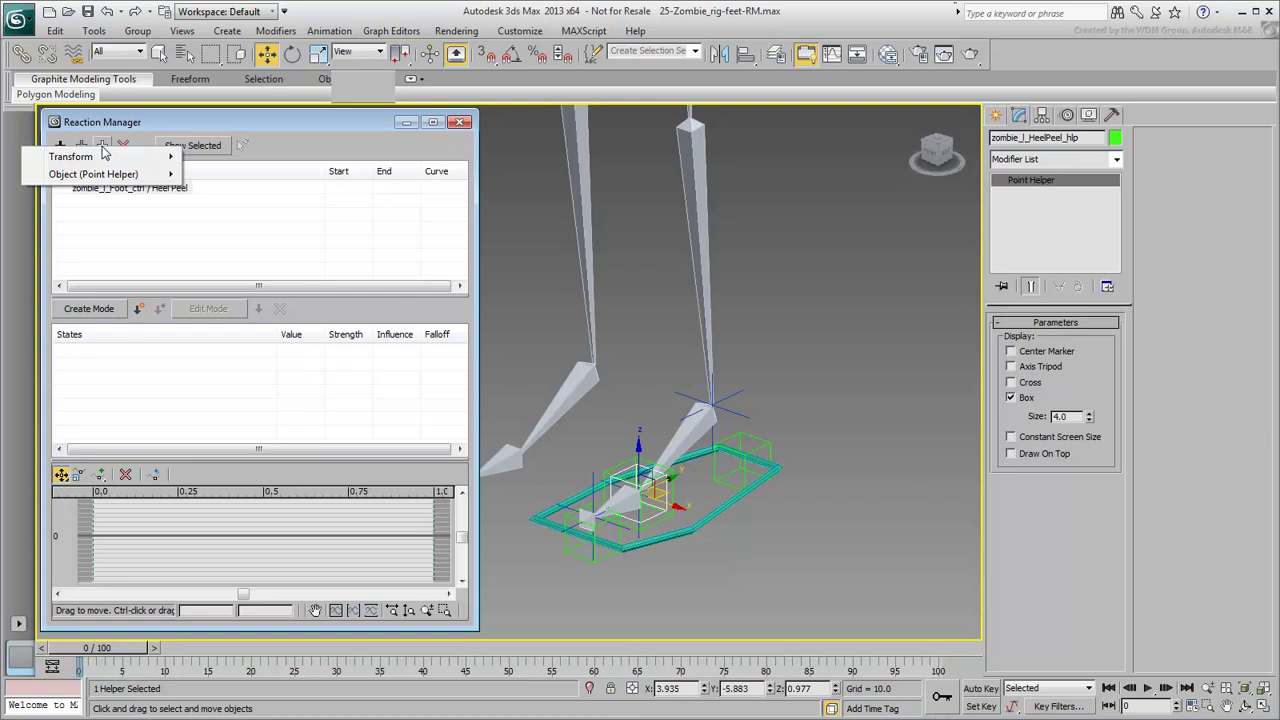
mouse_move(108, 157)
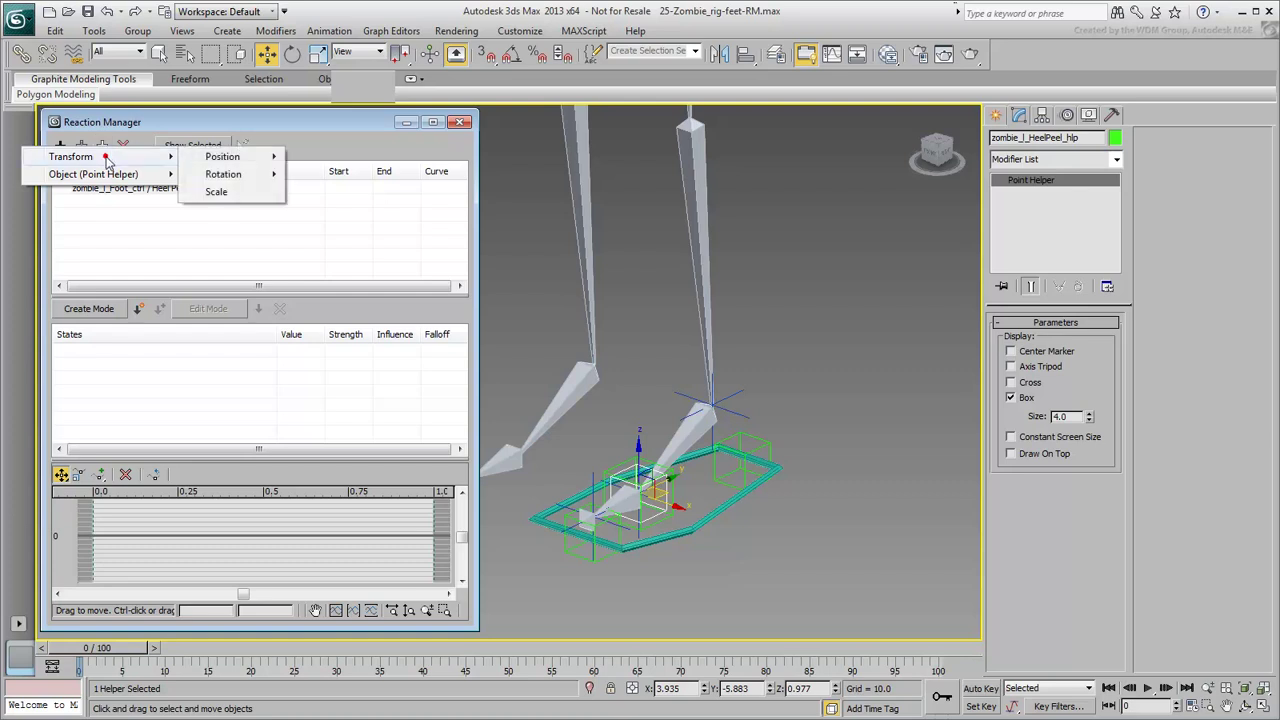
mouse_move(229, 183)
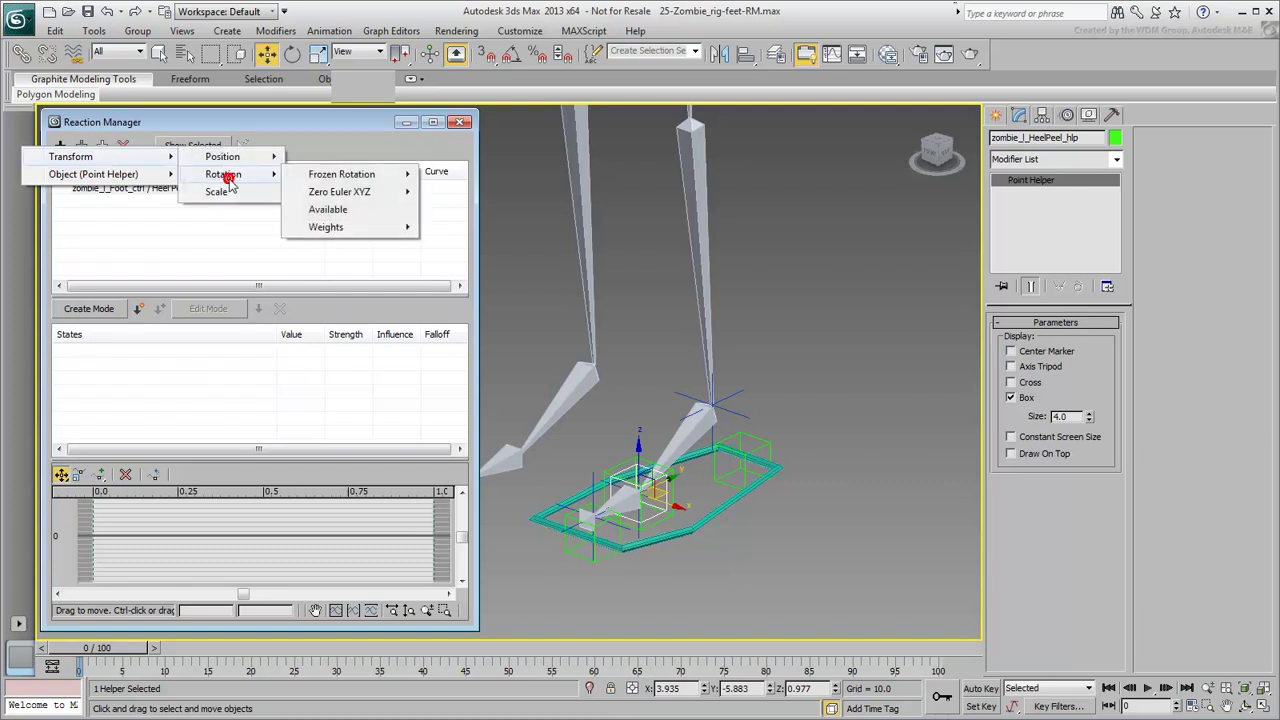
mouse_move(372, 200)
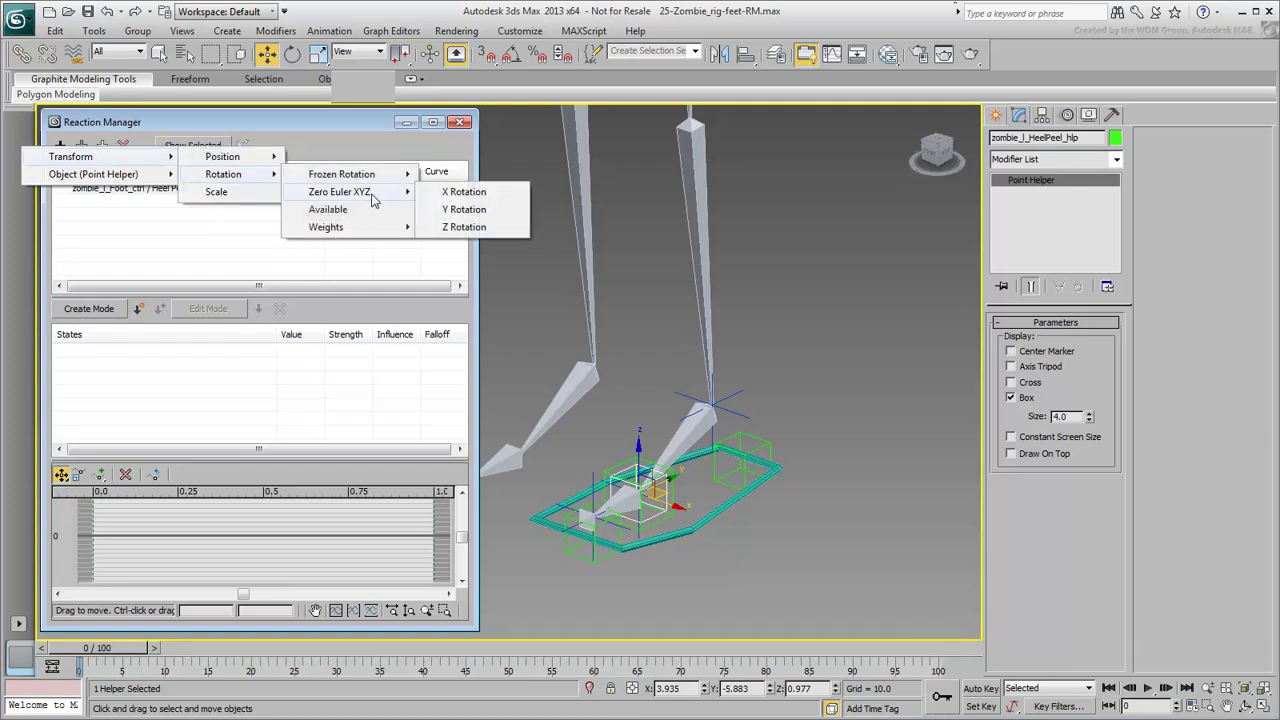
click(466, 227)
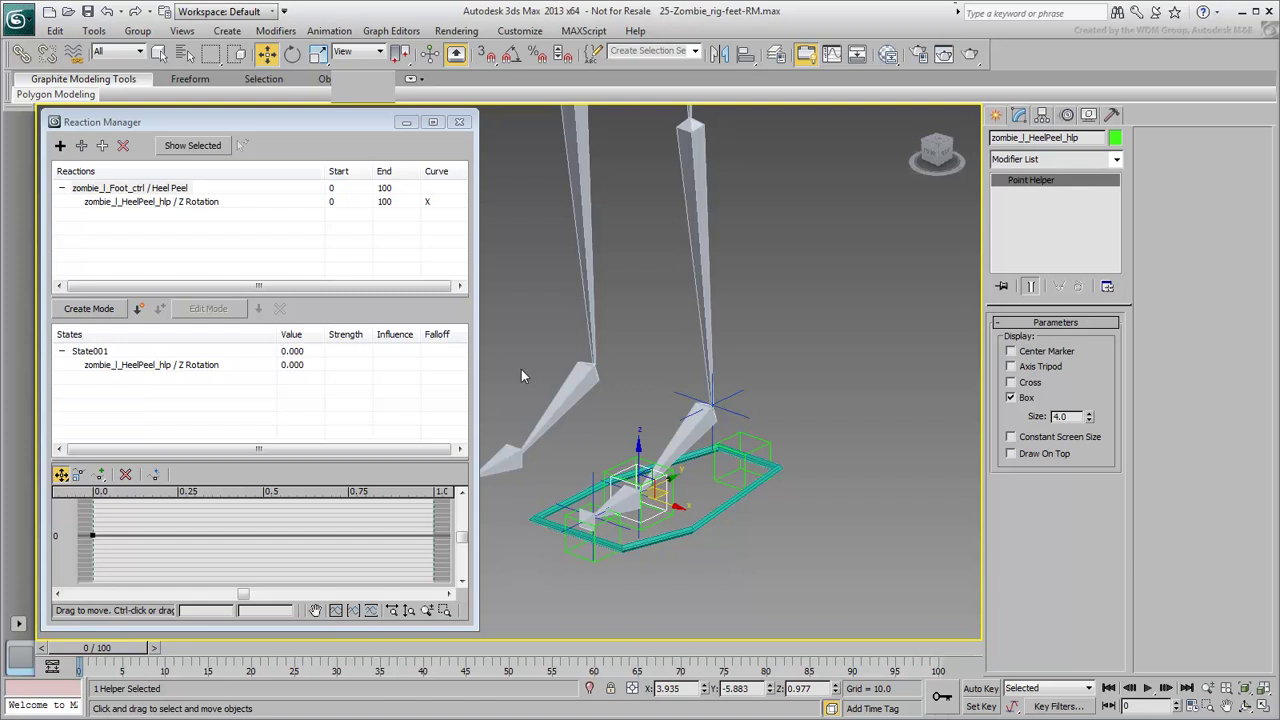
Step: Add State002 mapping Heel Peel 10 to a Z Rotation of -60
click(138, 310)
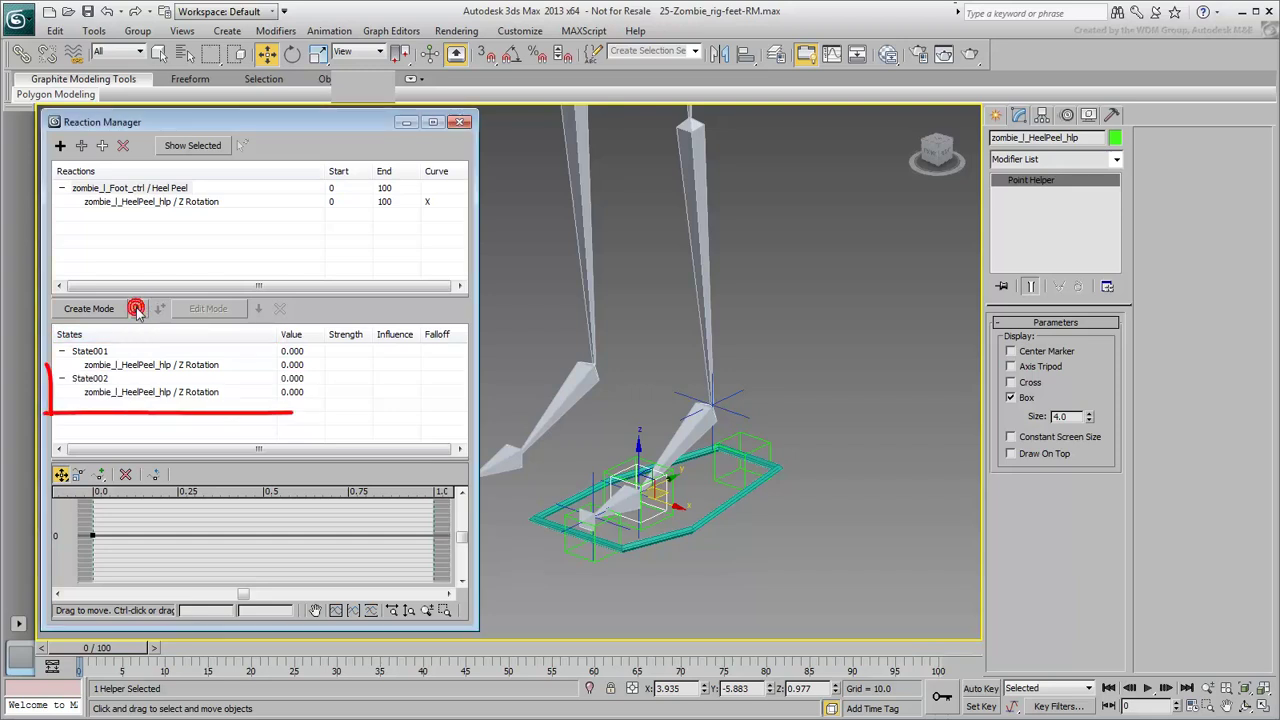
click(293, 379)
click(294, 379)
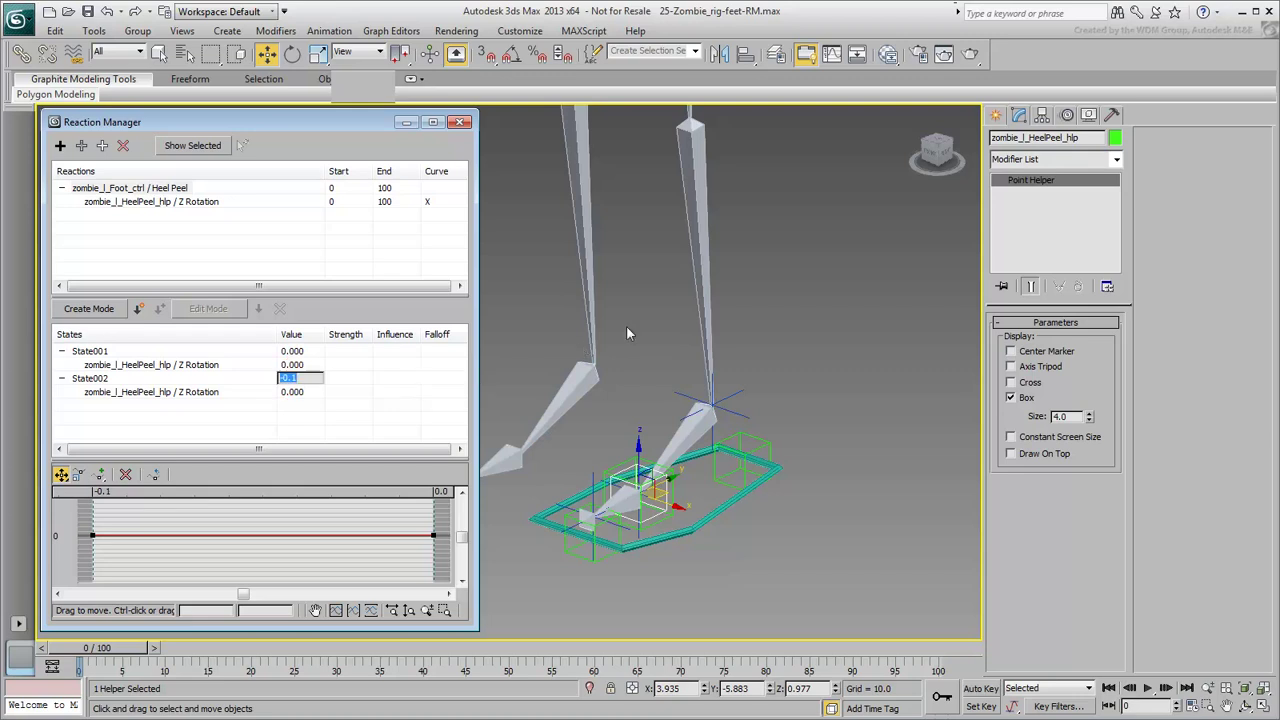
text(10)
key(Return)
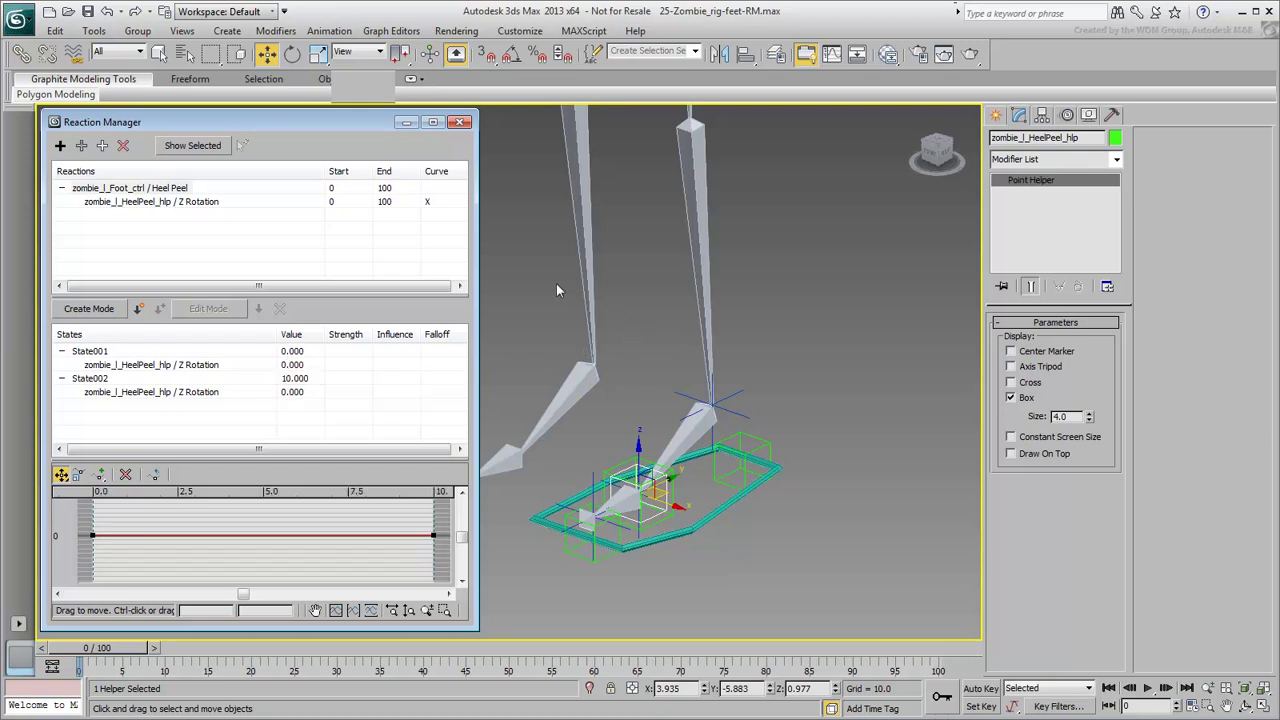
double_click(296, 392)
text(-60)
key(Return)
Step: Select the foot control, raise Heel Peel to watch the heel lift, then reset it to 0
click(717, 515)
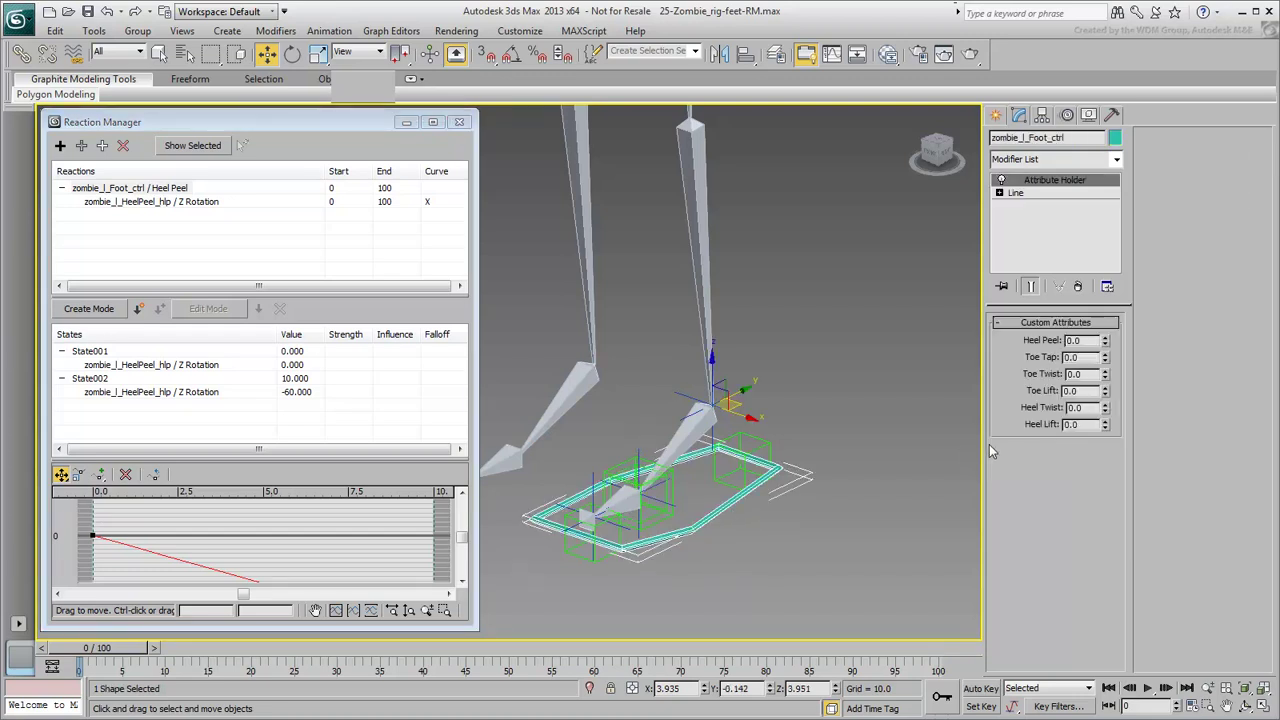
mouse_move(1105, 341)
mouse_down()
mouse_move(1107, 245)
mouse_move(1107, 352)
mouse_up()
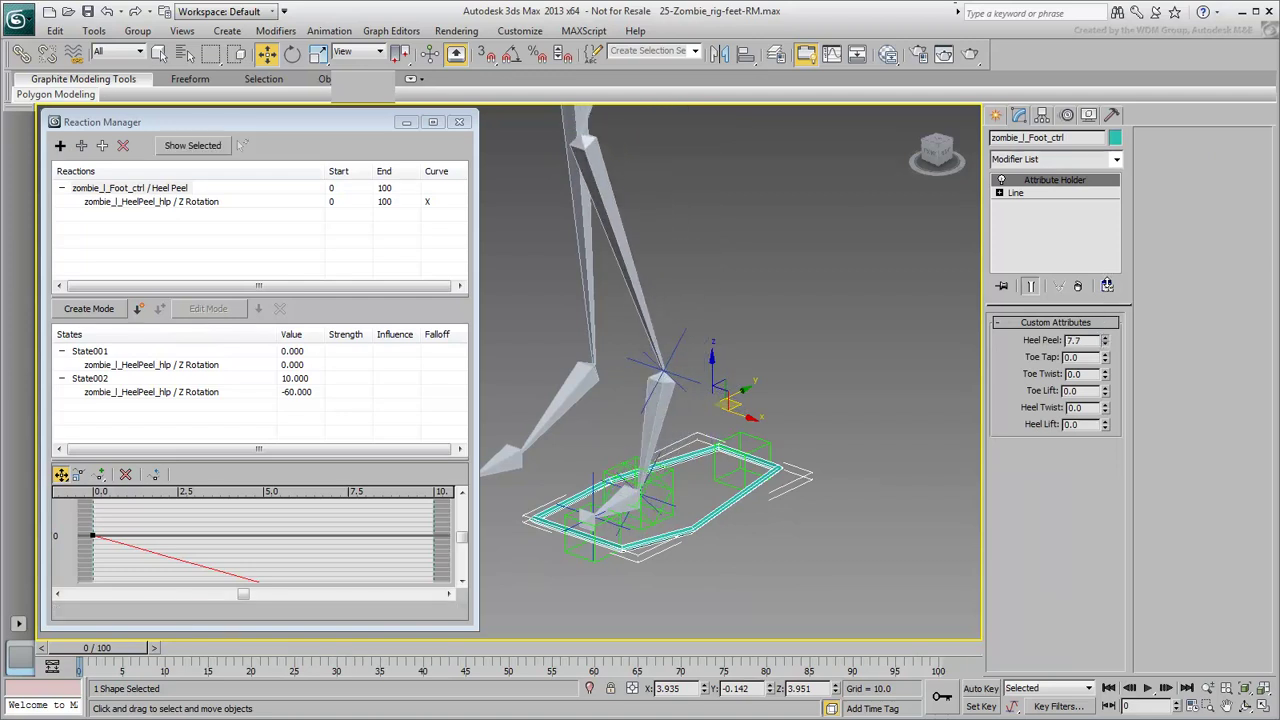
drag(1109, 240, 1117, 344)
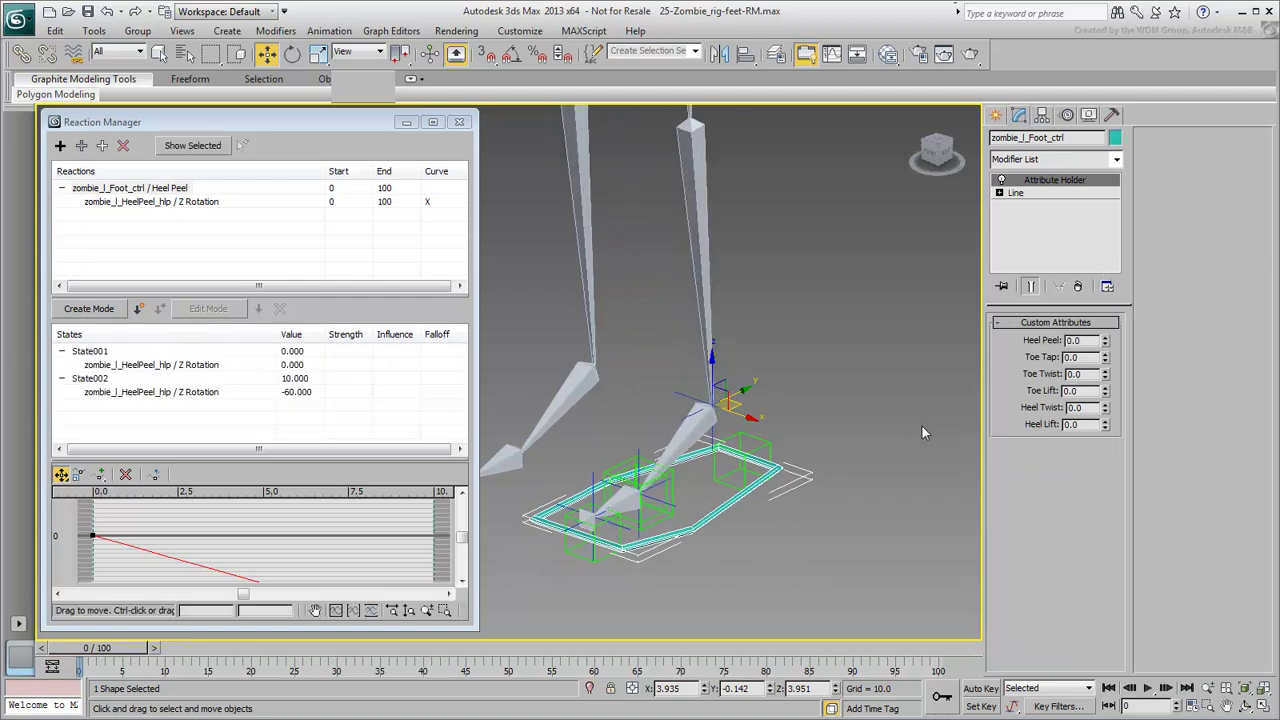
Step: Select zombie_l_ToeTap_hlp, test-rotate it about Z, and cancel the rotation
click(672, 515)
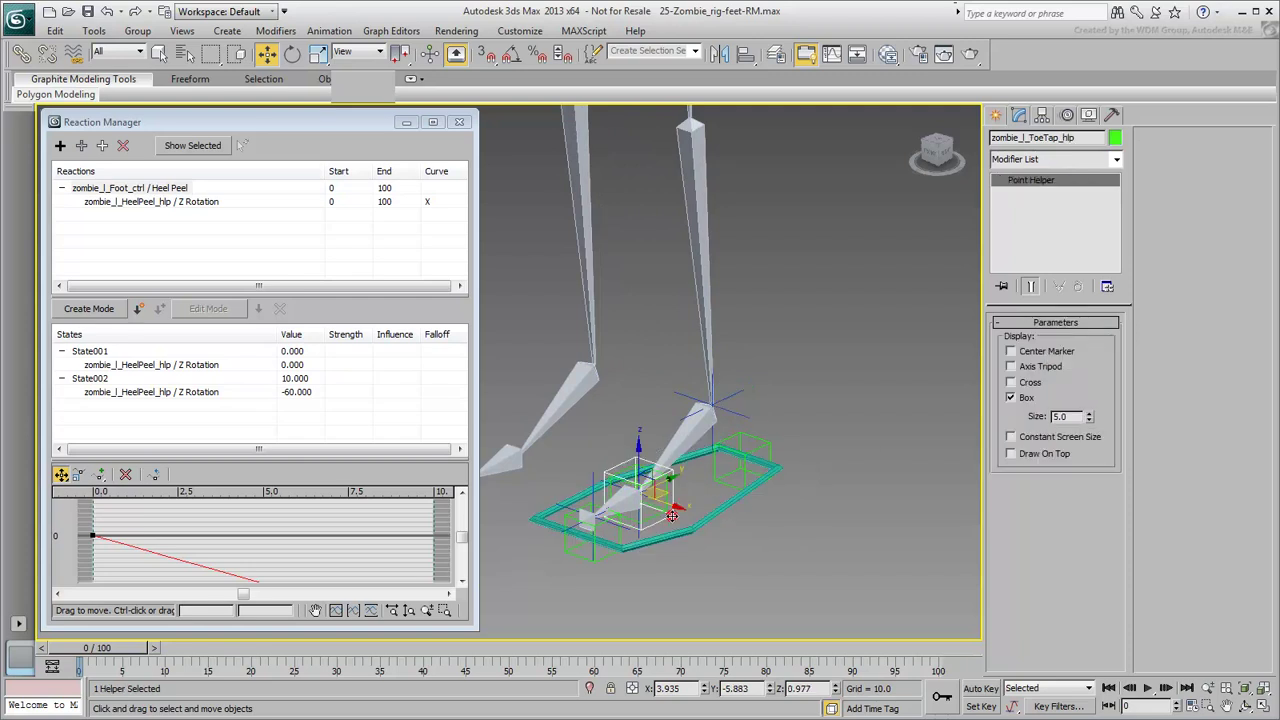
right_click(674, 519)
click(710, 542)
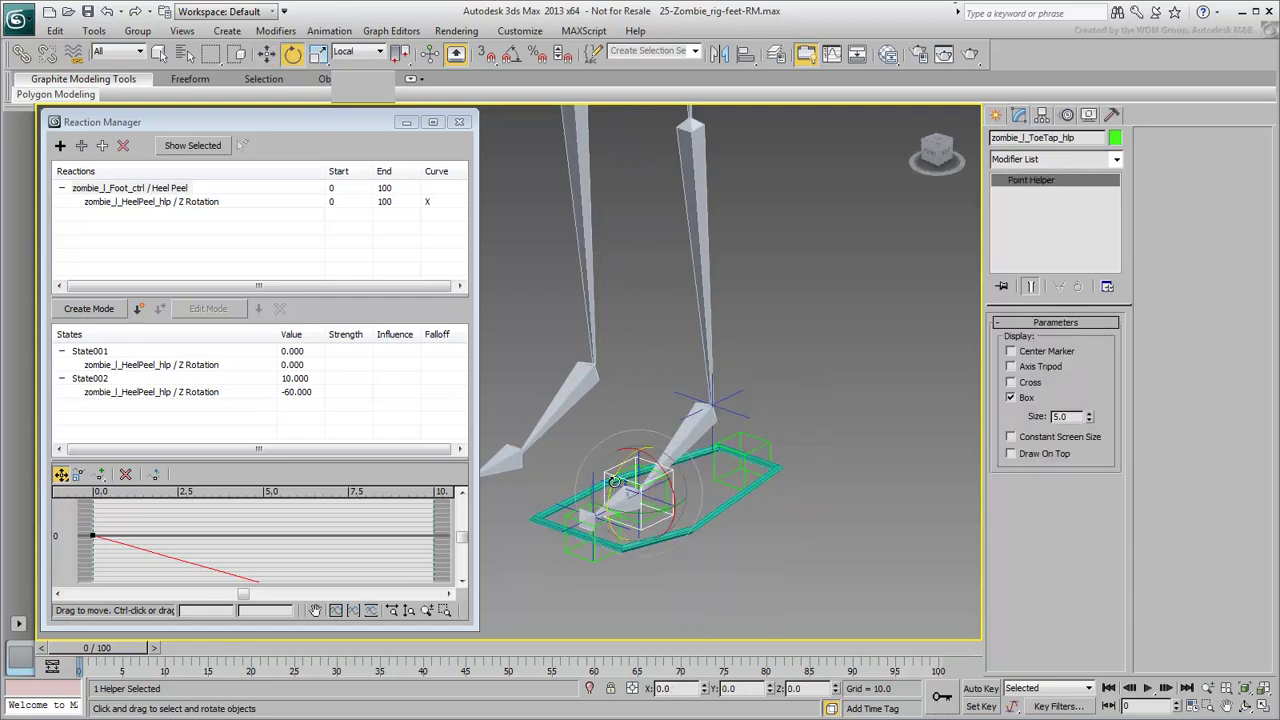
drag(613, 483, 643, 520)
right_click(643, 520)
Step: Add zombie_l_Foot_ctrl's Custom_Attributes > Toe Tap as a second reaction master
click(60, 146)
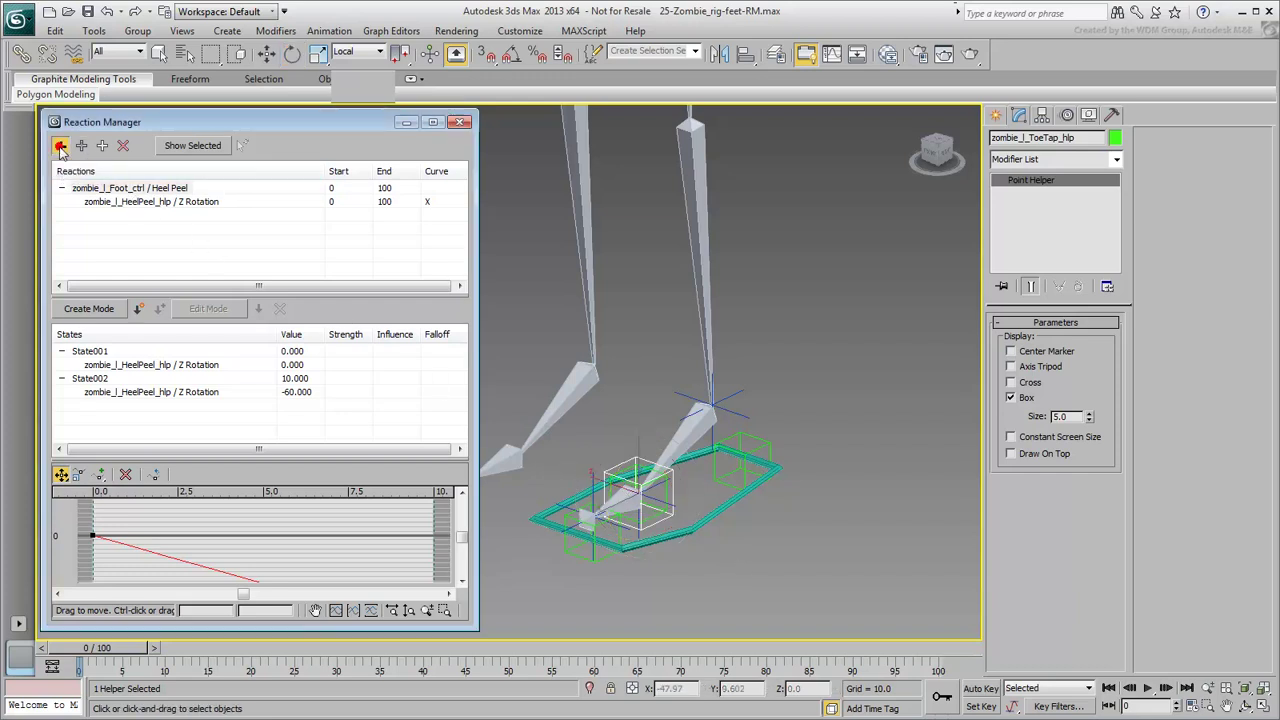
click(702, 528)
mouse_move(694, 571)
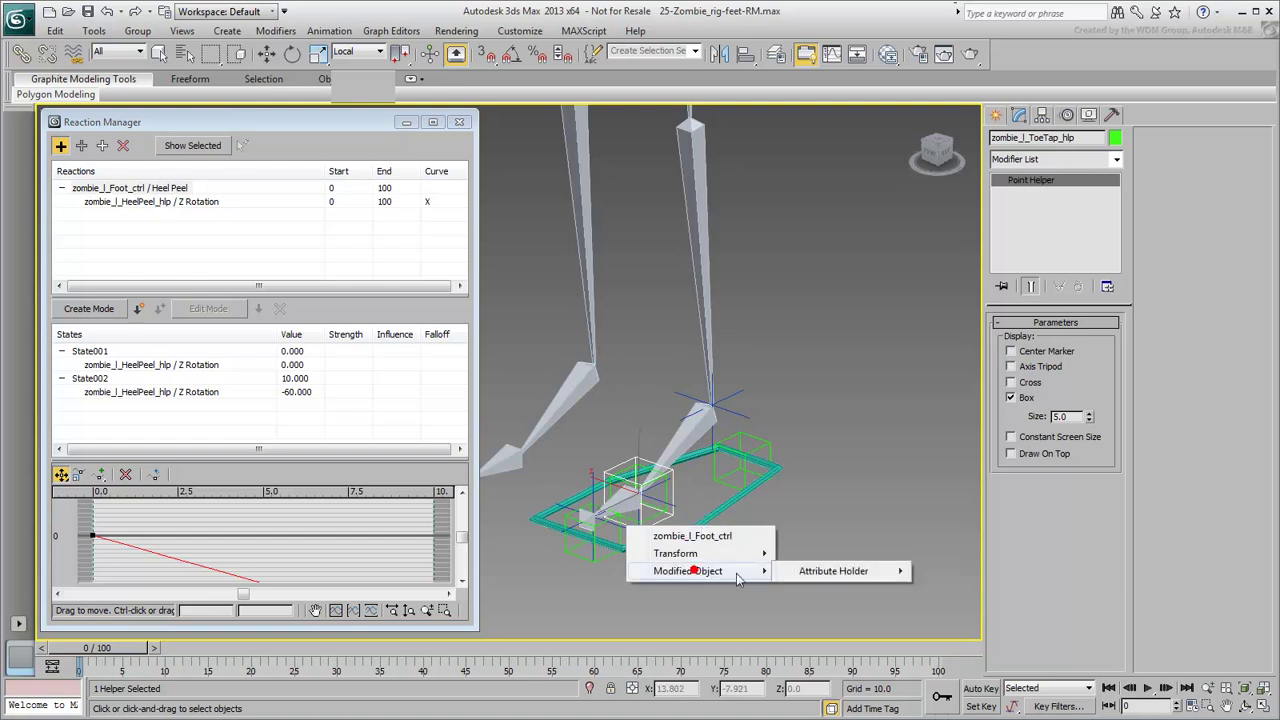
mouse_move(828, 574)
click(980, 576)
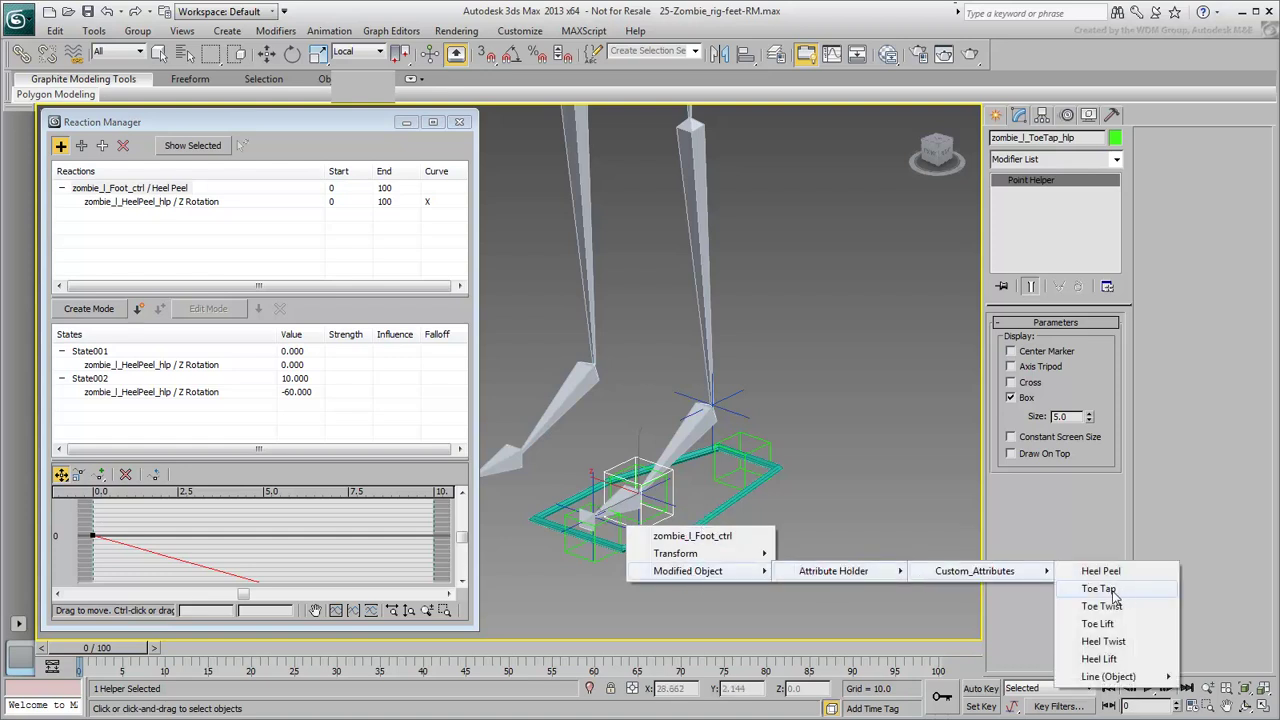
click(1099, 589)
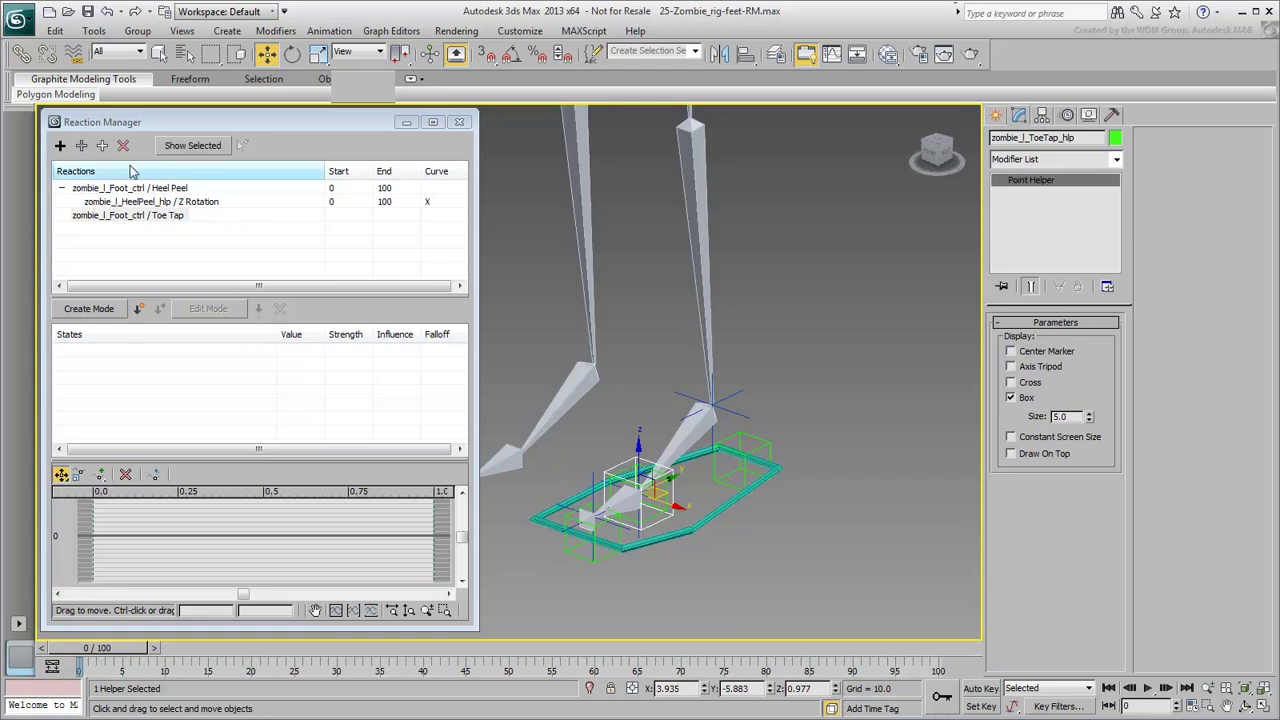
Step: Make zombie_l_ToeTap_hlp's Zero Euler XYZ Z Rotation the track driven by Toe Tap
click(104, 147)
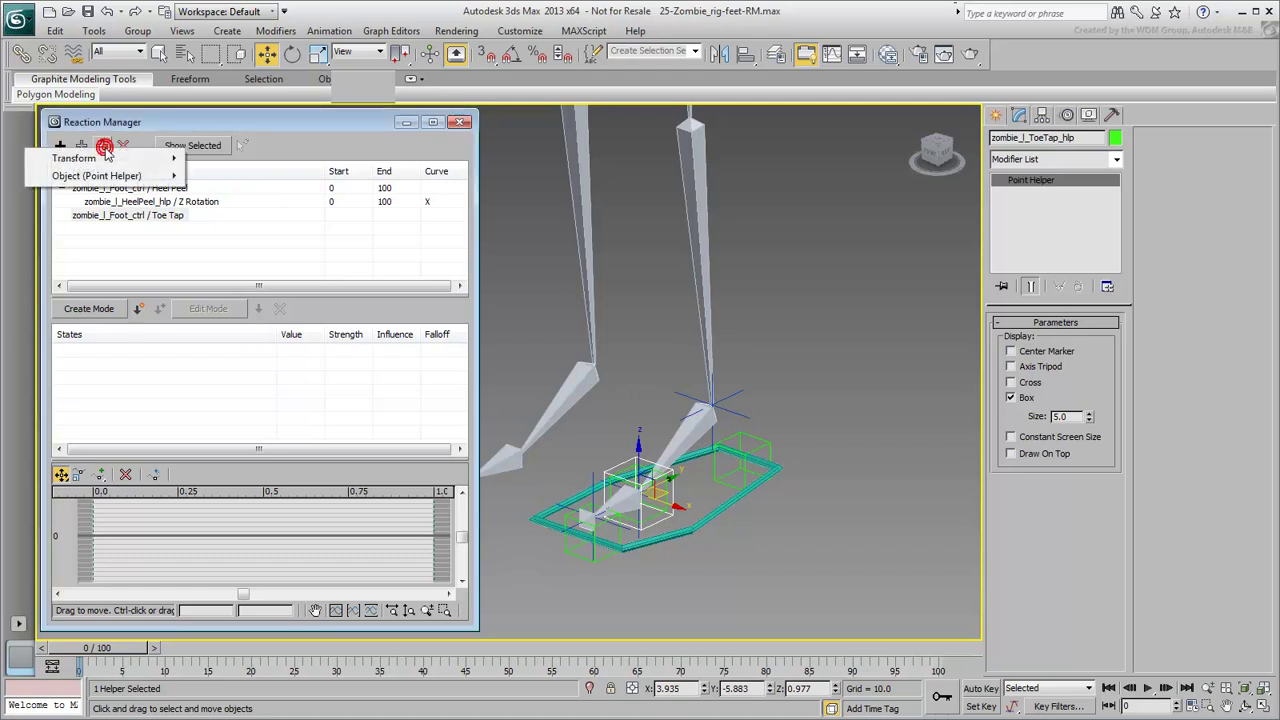
mouse_move(104, 158)
mouse_move(246, 177)
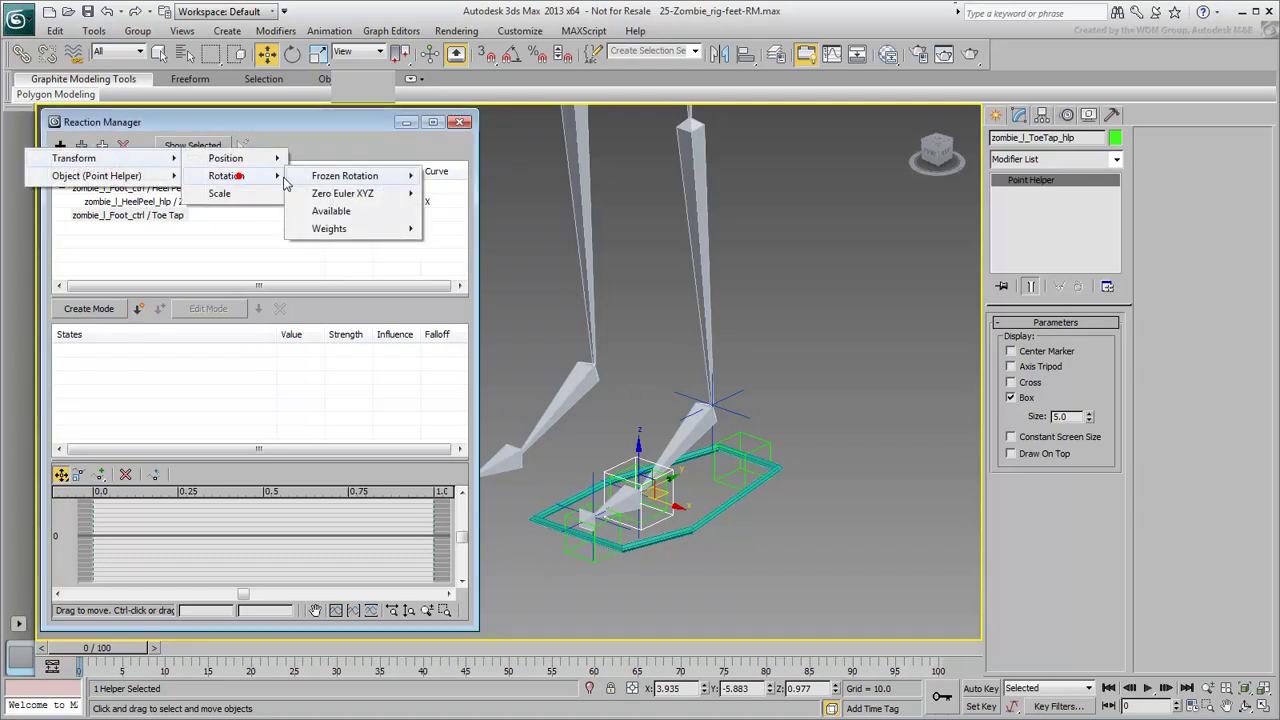
mouse_move(340, 193)
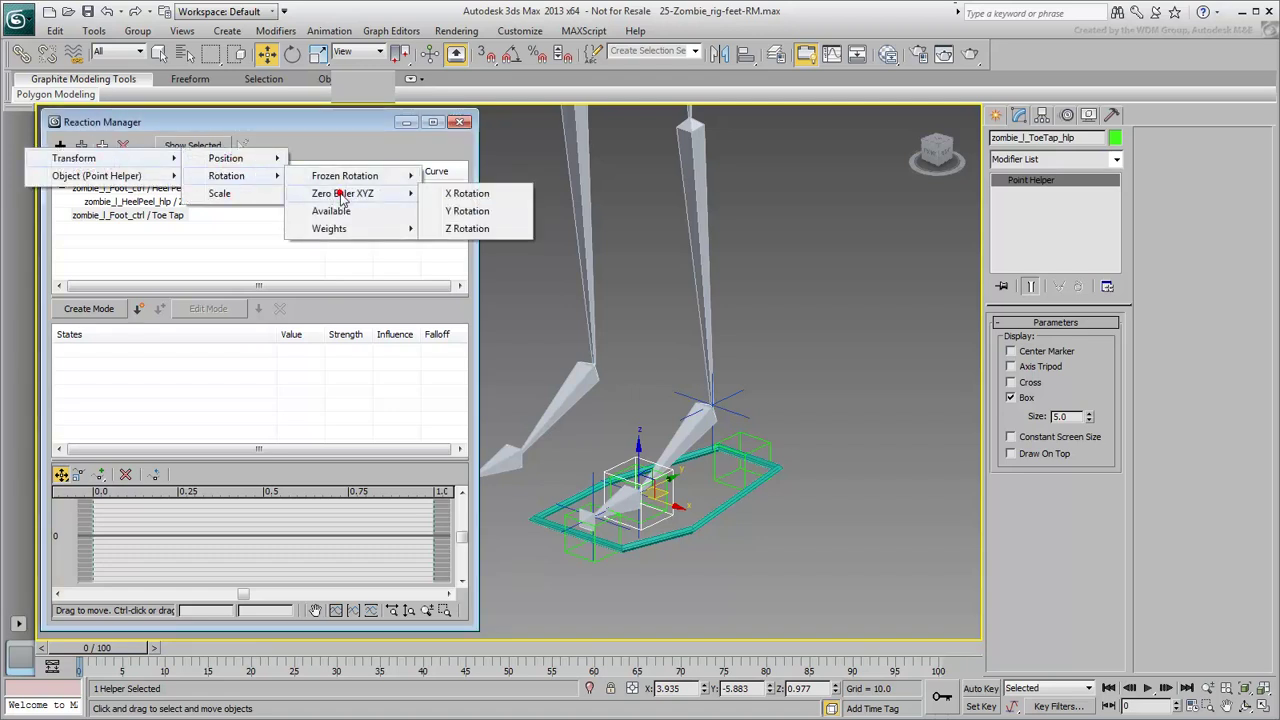
click(466, 229)
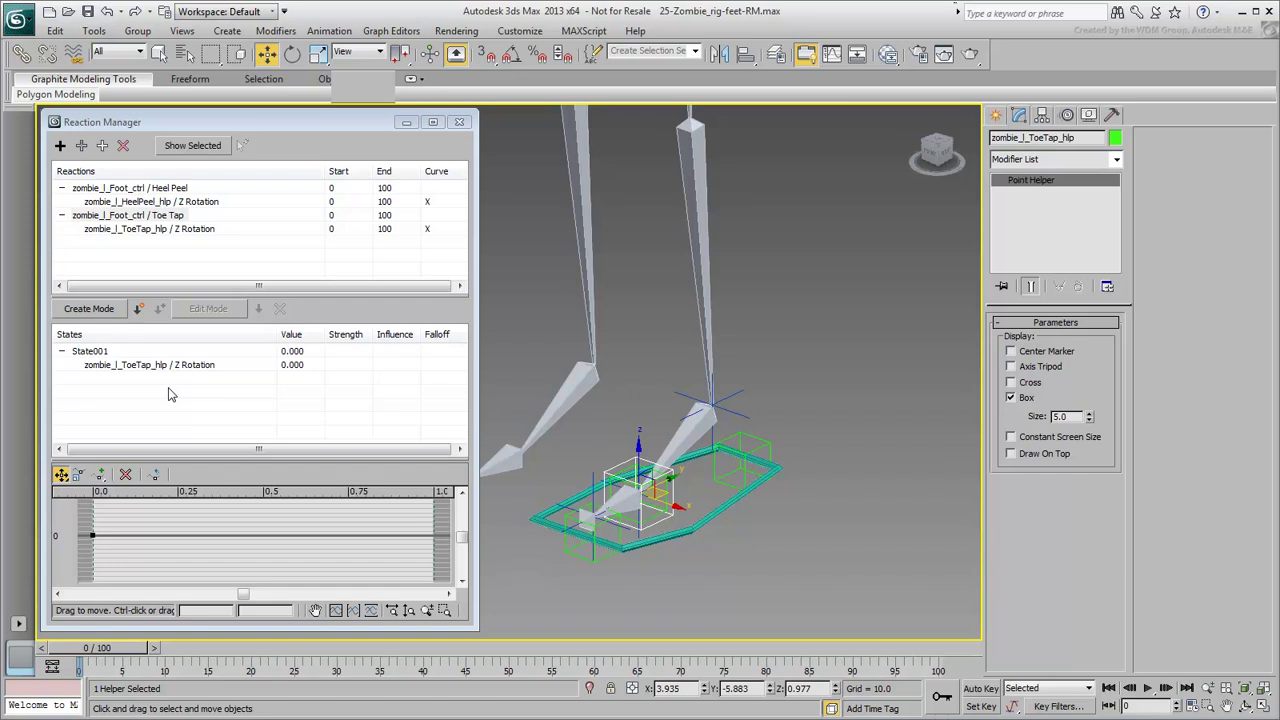
Step: Add two states and set State002 to map Toe Tap 10 to a 45 Z Rotation
click(137, 309)
click(137, 309)
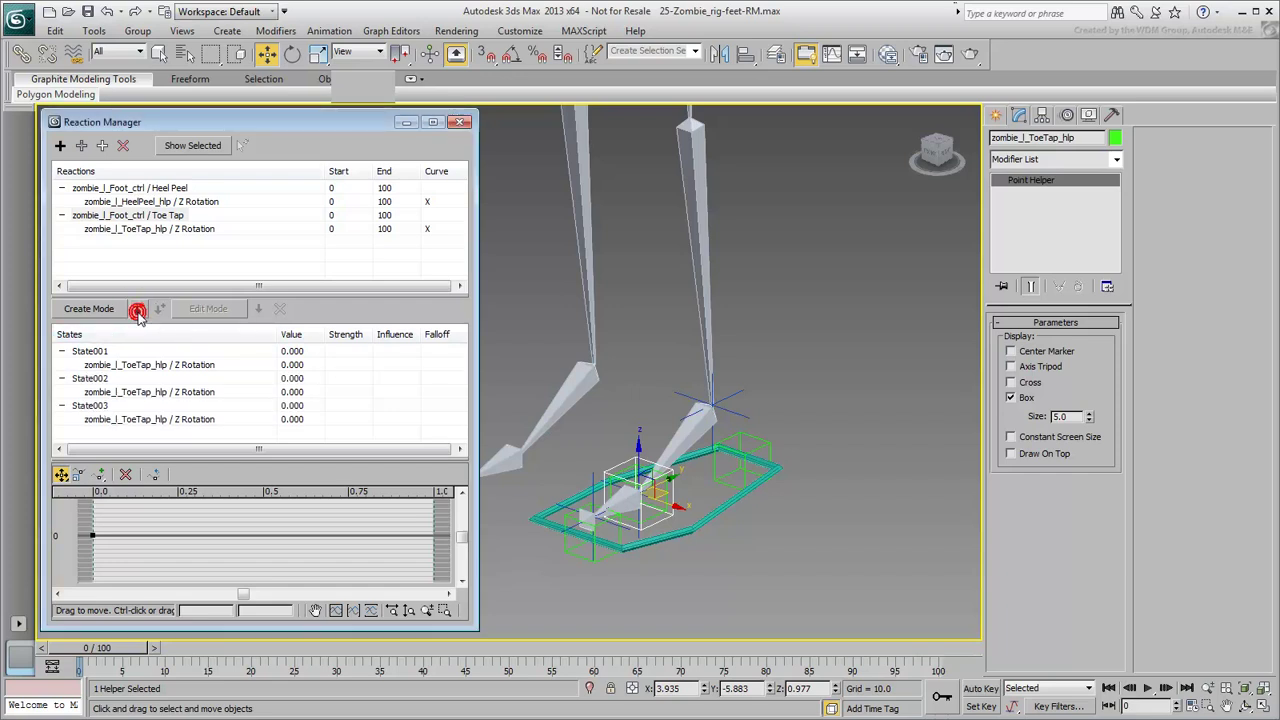
click(295, 385)
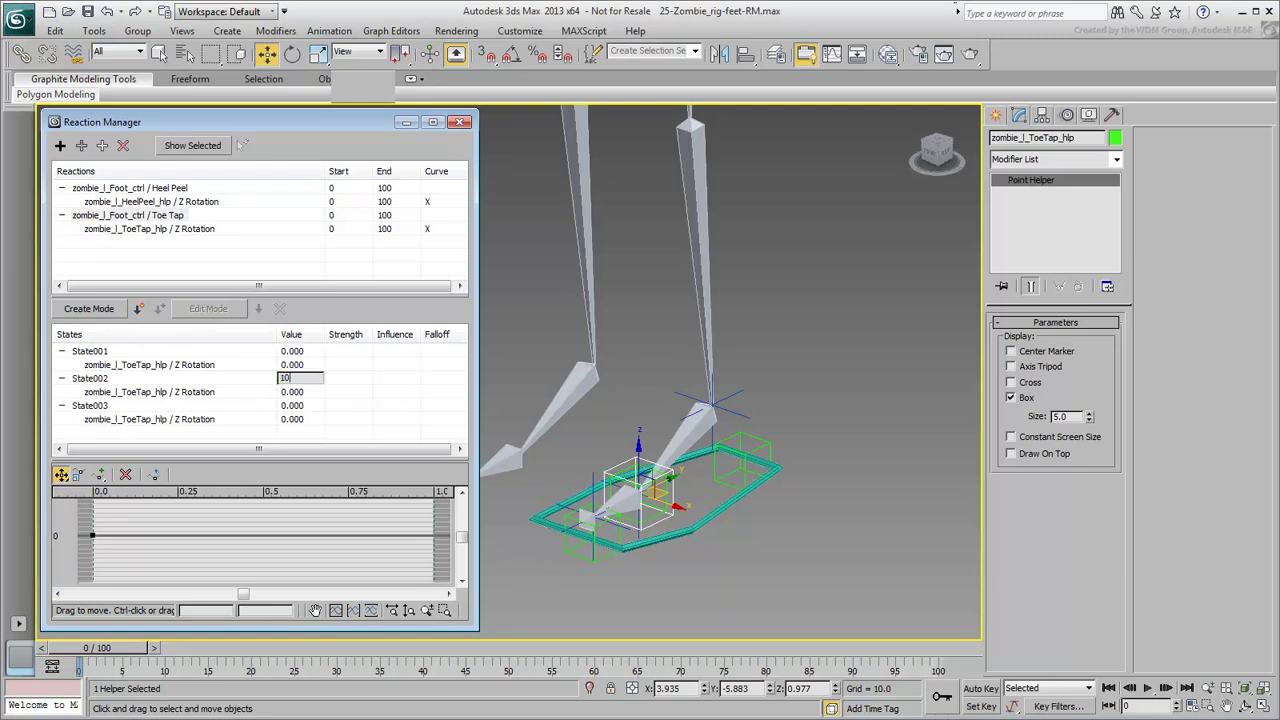
click(296, 395)
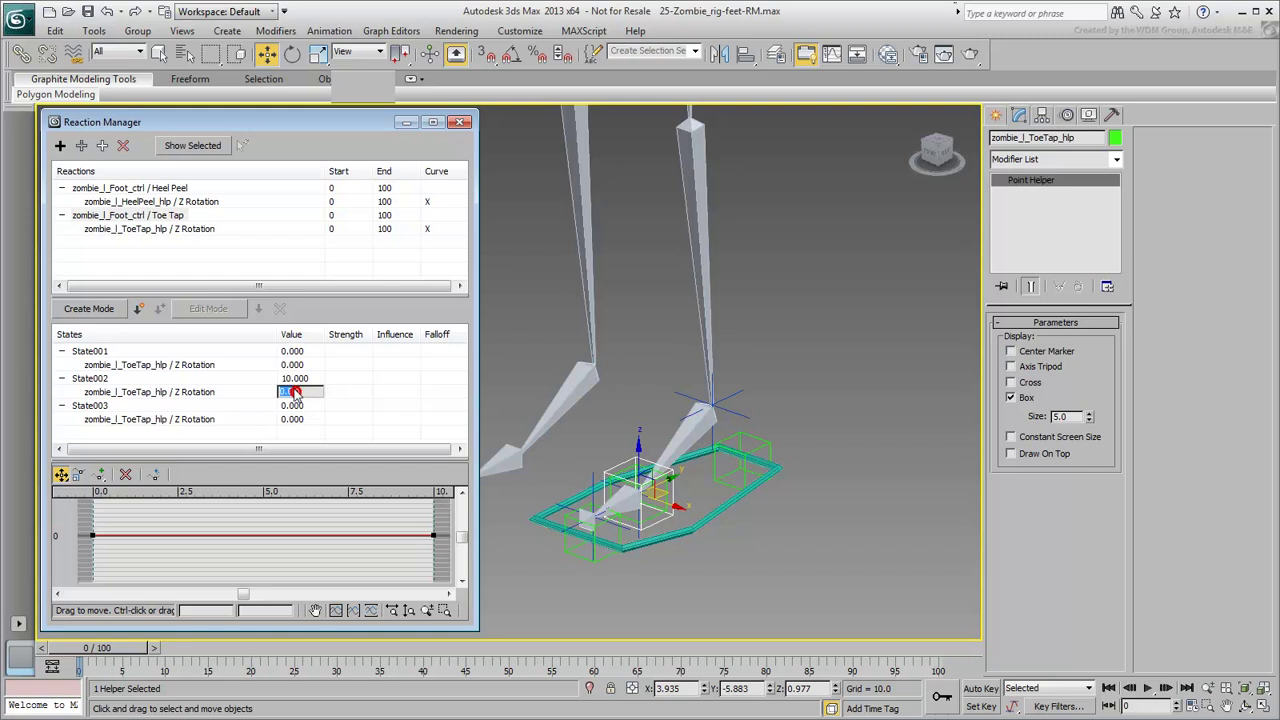
text(45)
key(Return)
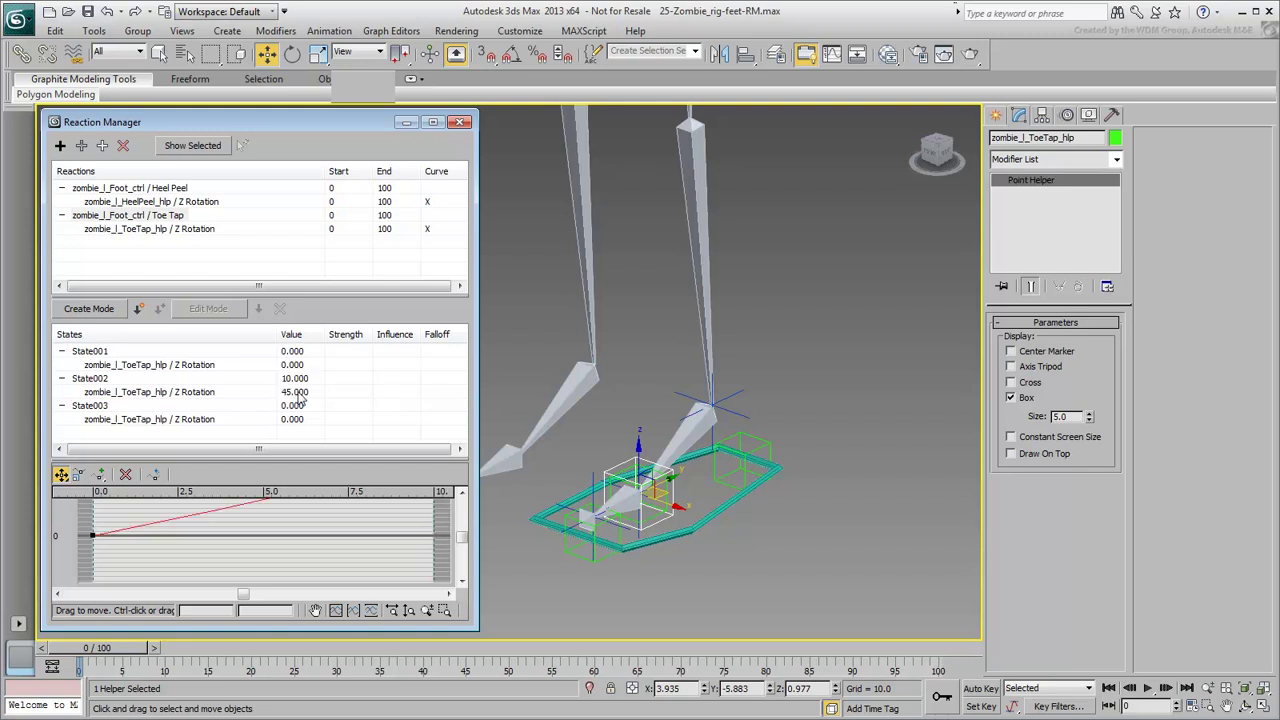
Step: Set State003 to map Toe Tap -10 to -45, then select the foot control
click(292, 406)
text(-10)
key(Return)
click(292, 419)
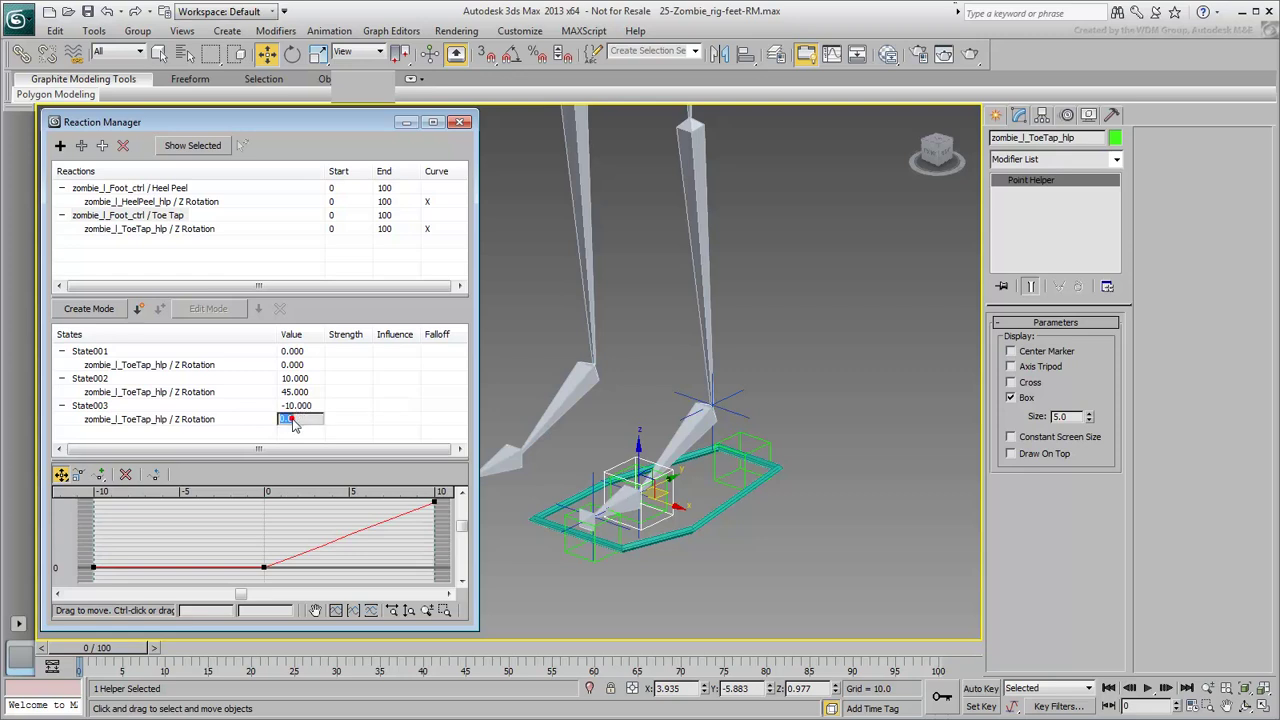
text(-45)
key(Return)
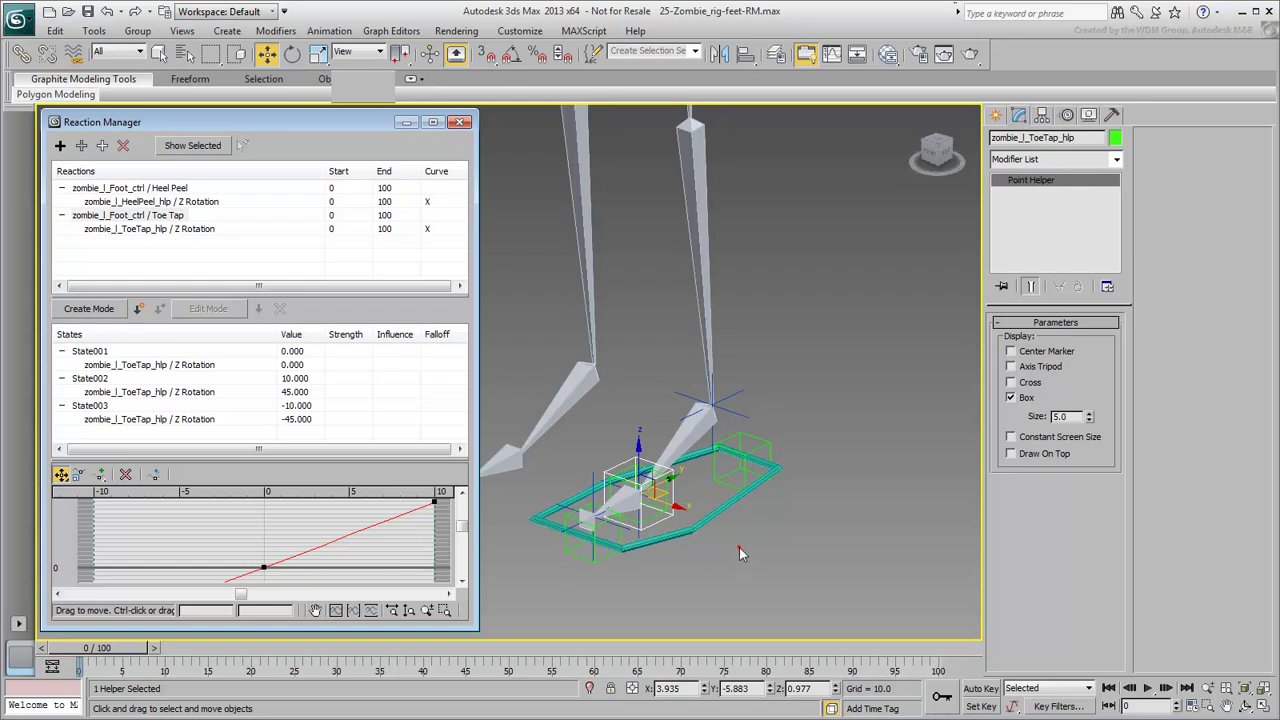
click(768, 508)
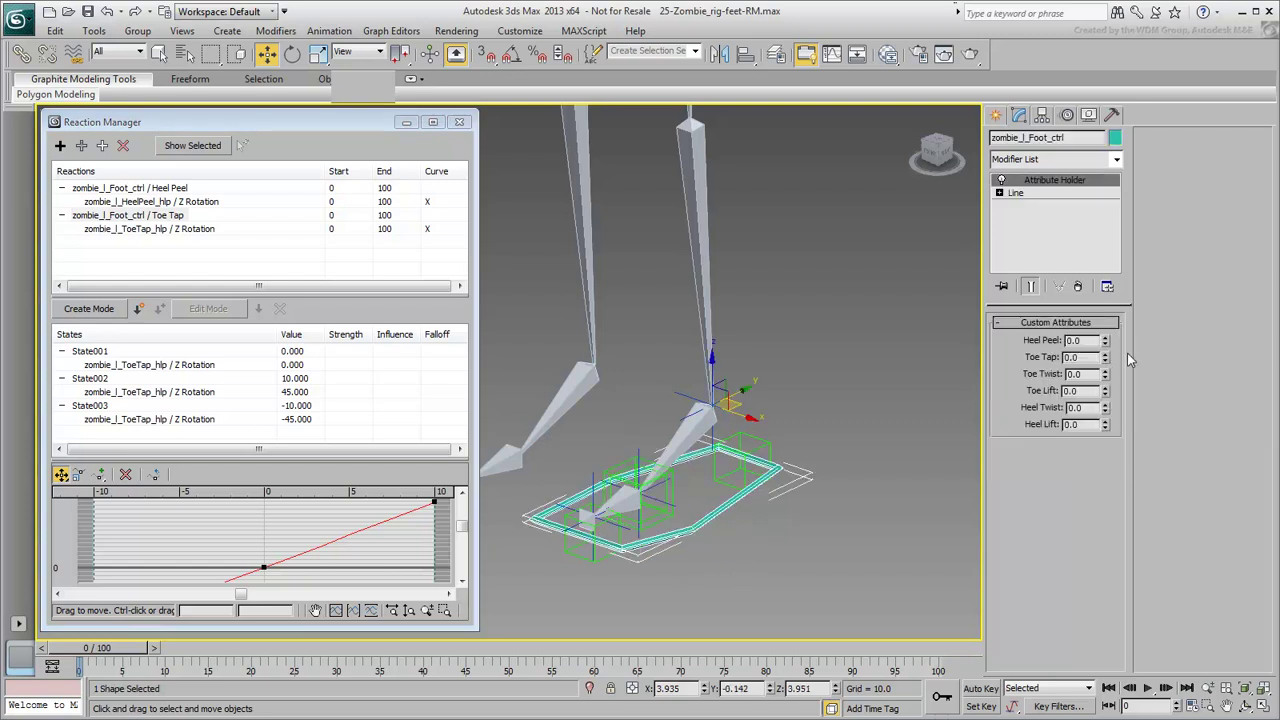
Step: Set Toe Tap's State002 Z rotation to 55 and State003 to -35, testing the spinner
drag(1106, 362, 1153, 467)
double_click(304, 394)
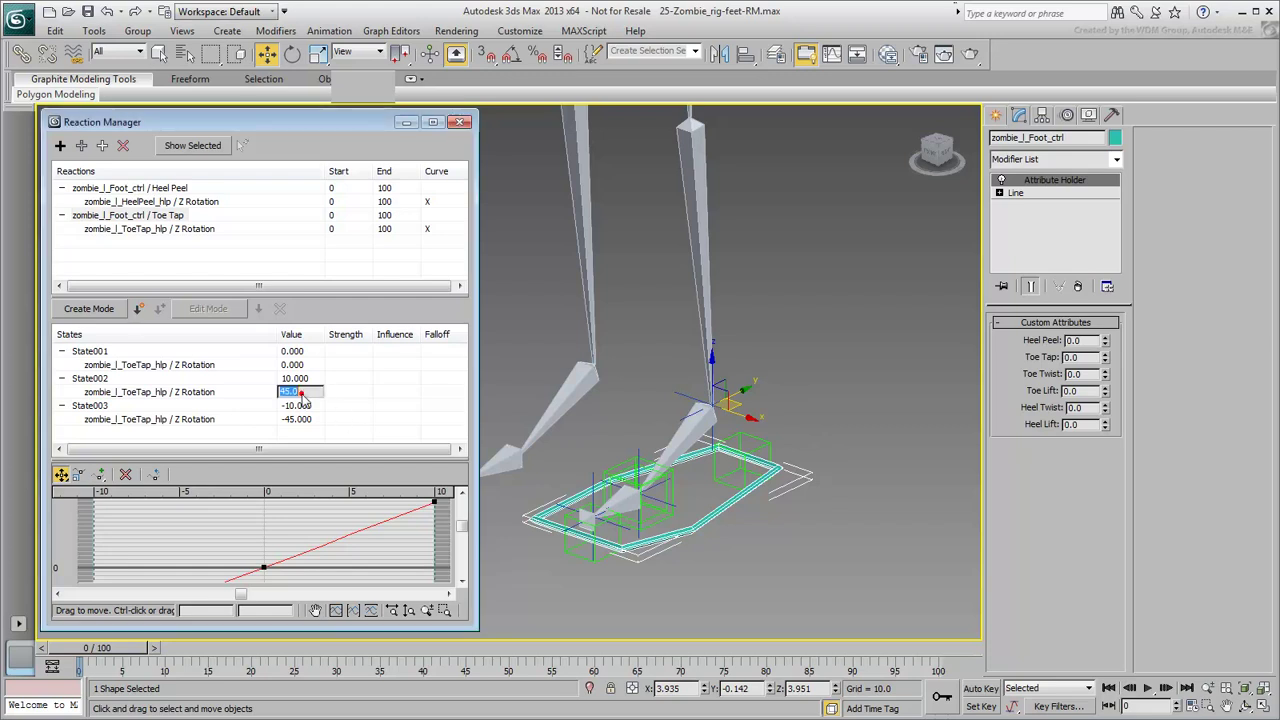
text(55)
key(Return)
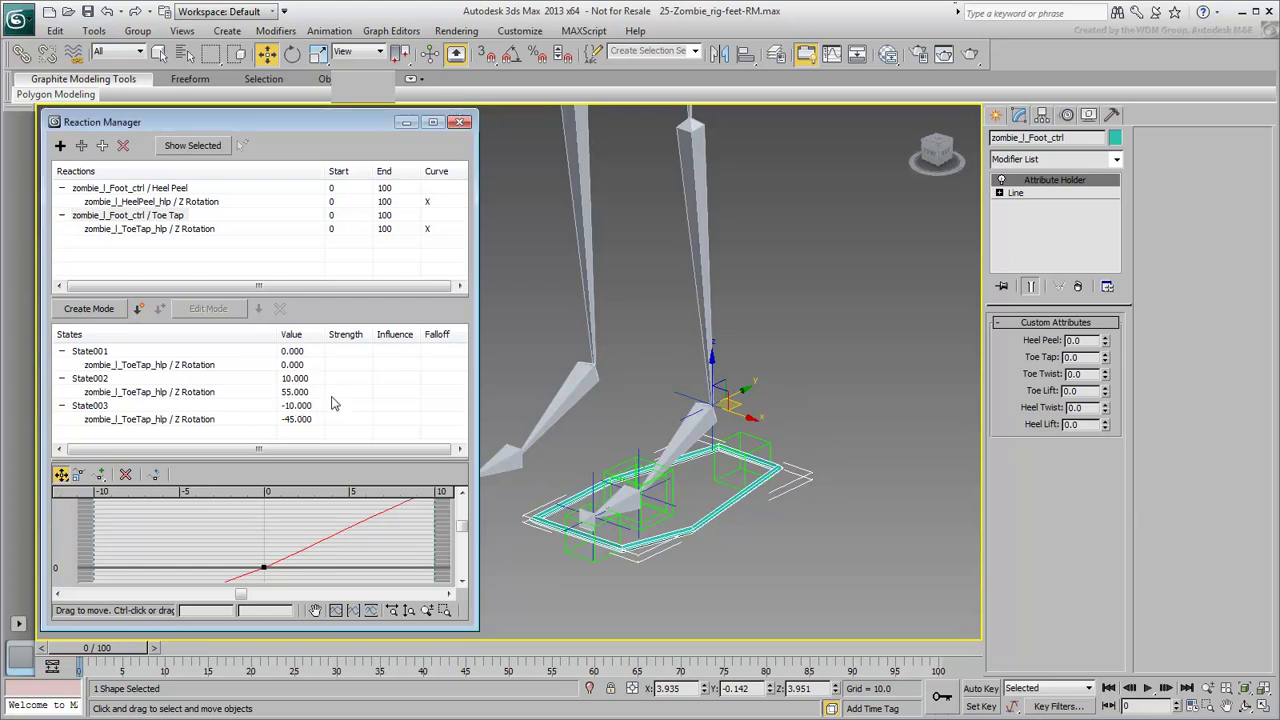
double_click(300, 420)
text(-35)
key(Return)
drag(1106, 362, 1118, 389)
Step: Reset Toe Tap to 0 and add the foot control's Toe Twist attribute as a new master
right_click(1118, 389)
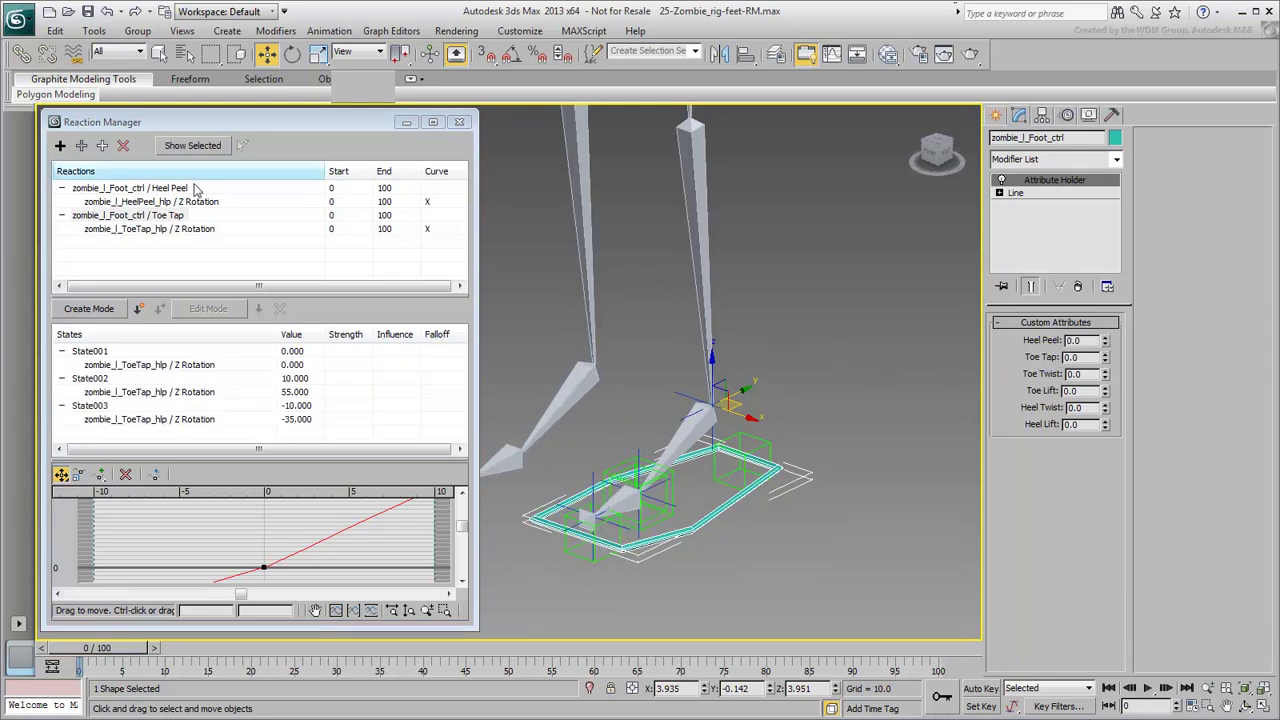
click(60, 145)
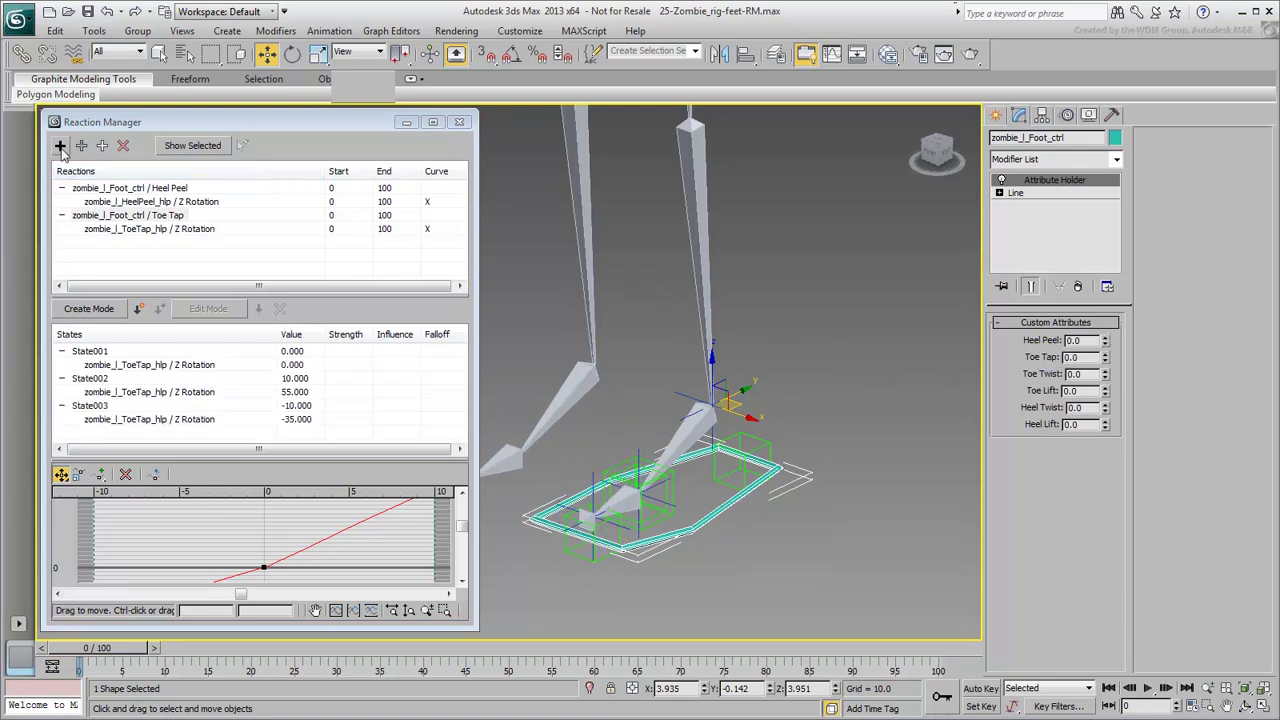
click(700, 525)
mouse_move(705, 567)
mouse_move(849, 567)
mouse_move(970, 567)
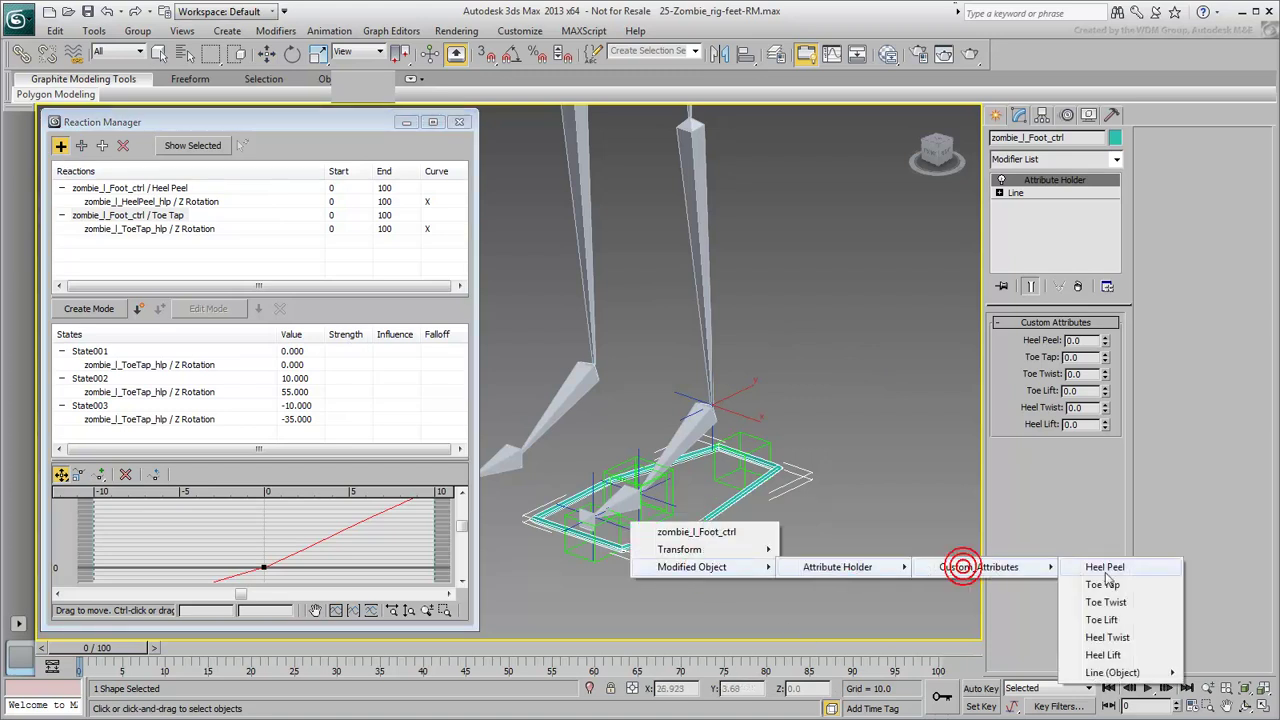
click(1100, 543)
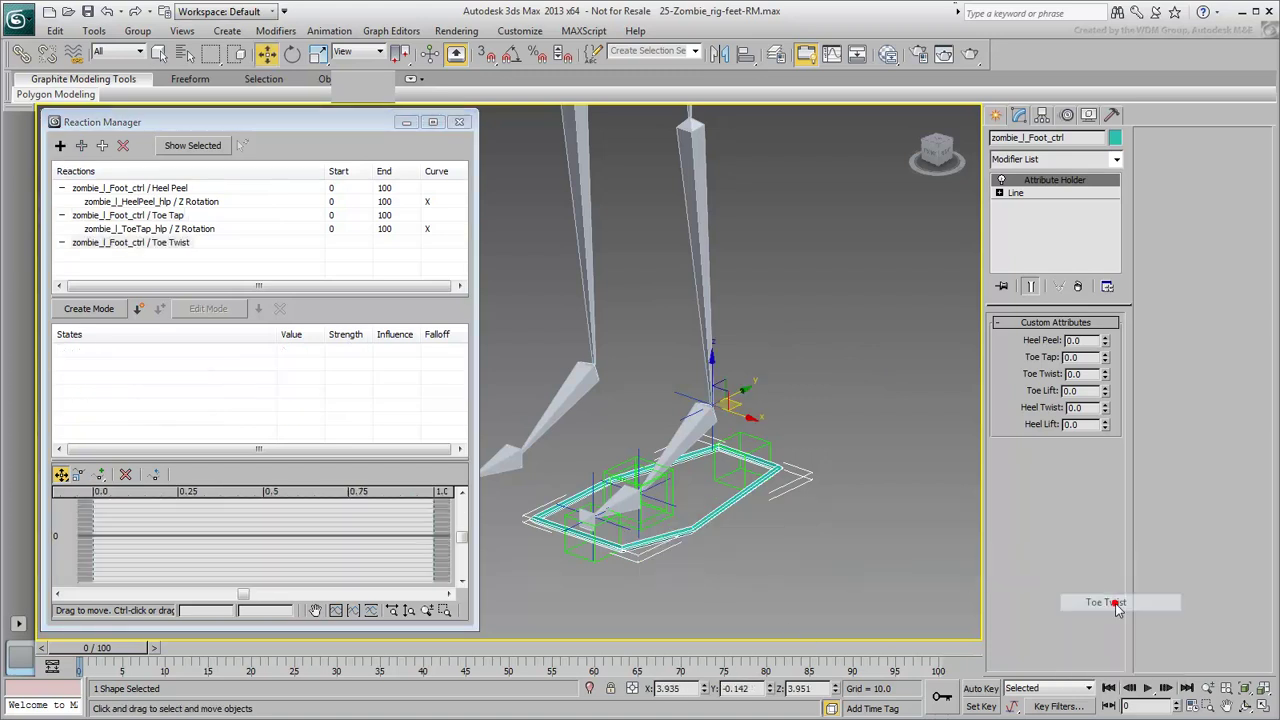
Step: Make zombie_l_ToeLift_hlp's Y Rotation the value driven by Toe Twist
click(574, 554)
click(102, 145)
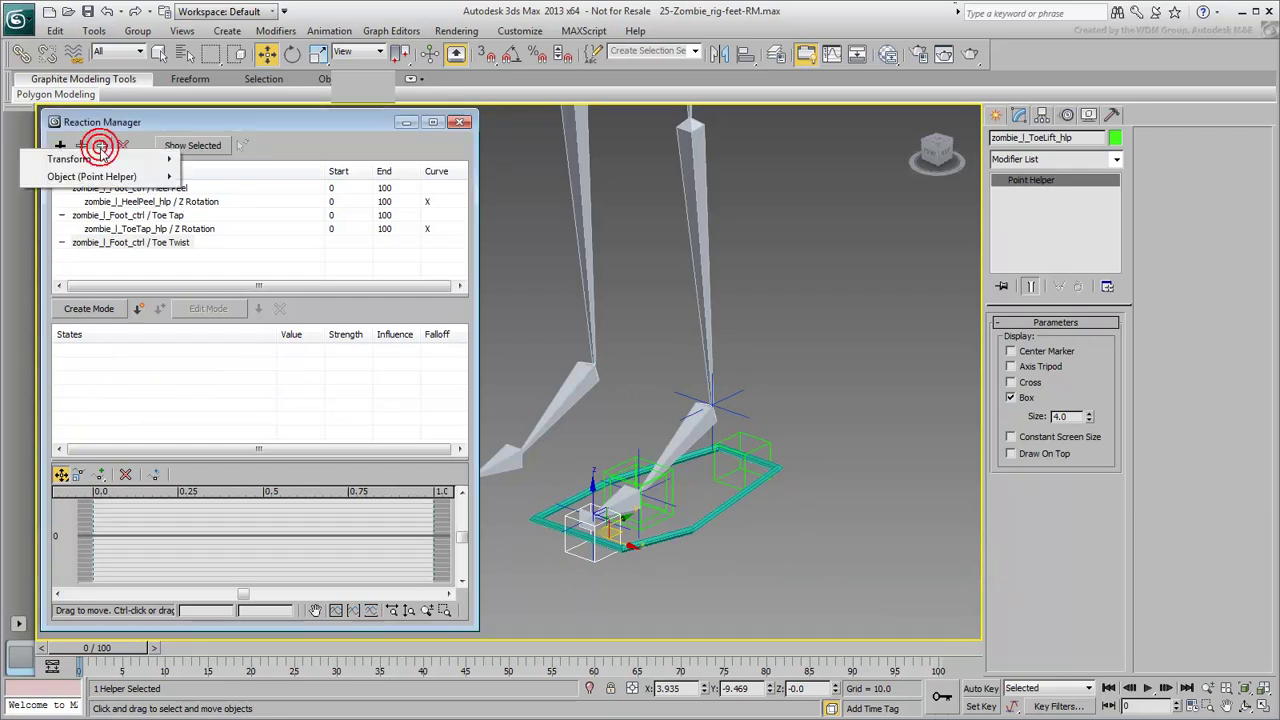
click(104, 159)
mouse_move(222, 176)
mouse_move(338, 194)
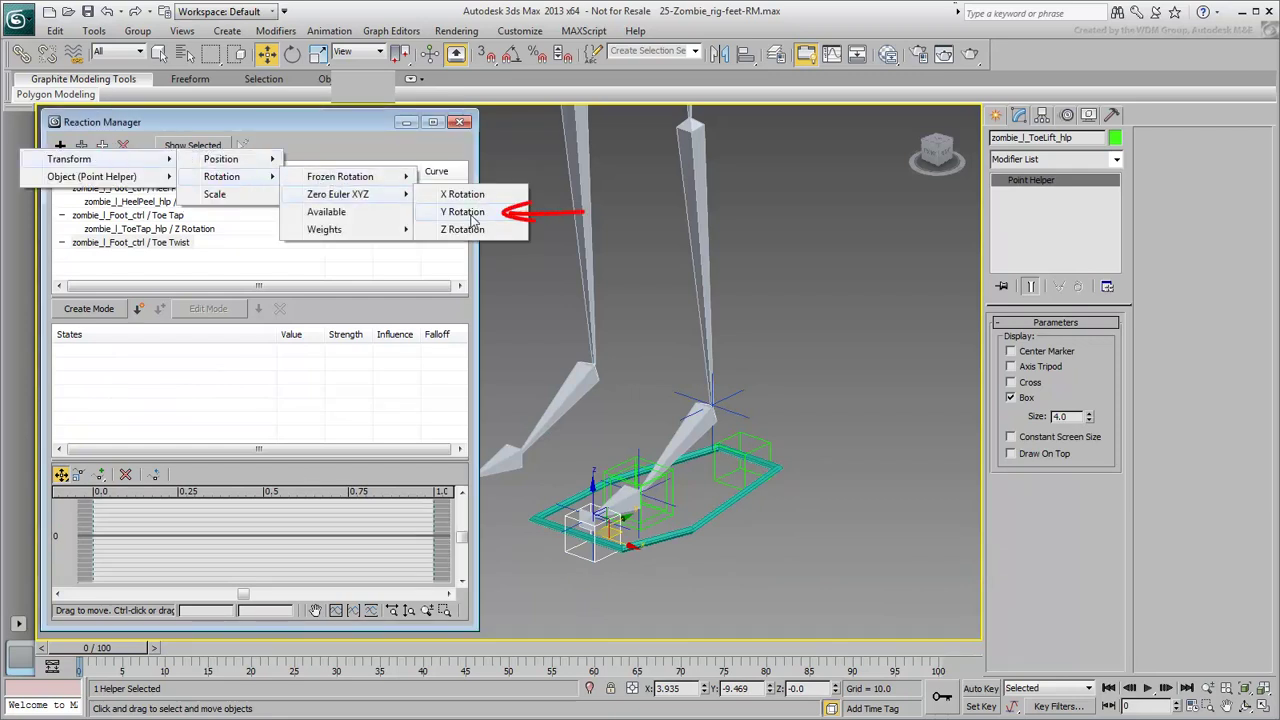
click(474, 214)
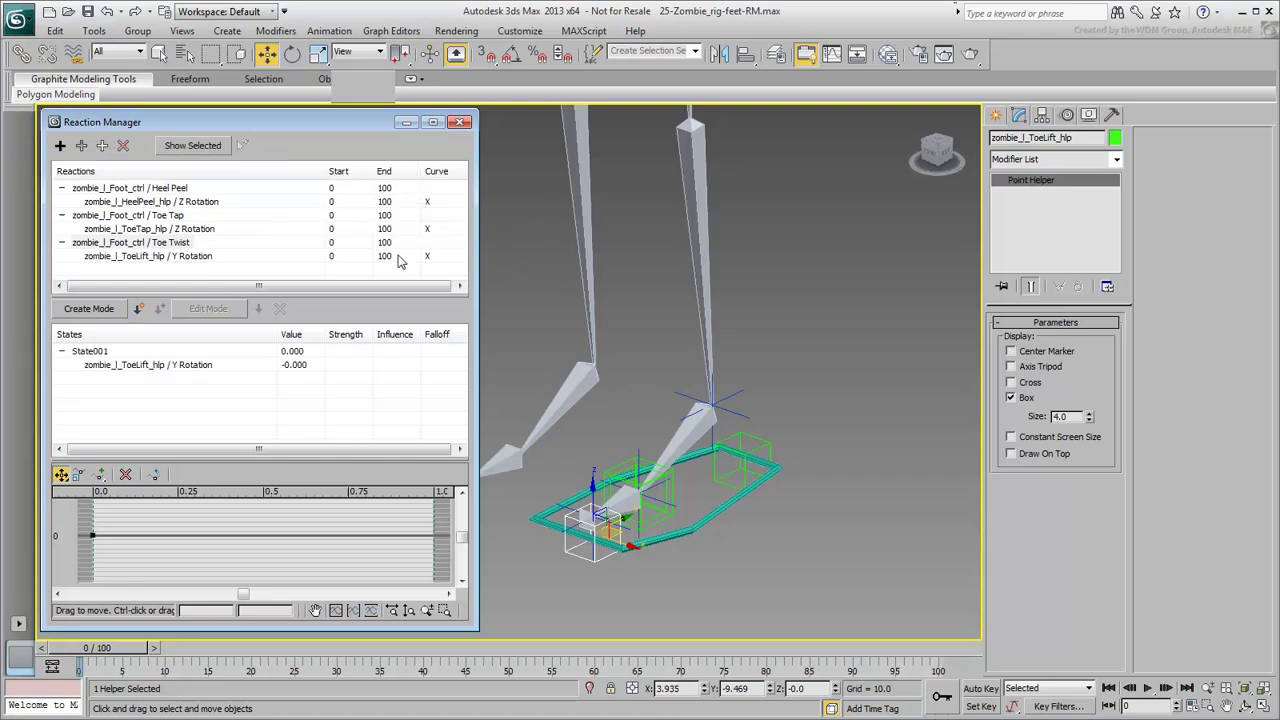
Step: Create two states and set State002 to Toe Twist 10 with Y Rotation 60
click(137, 311)
click(137, 311)
click(296, 378)
text(10)
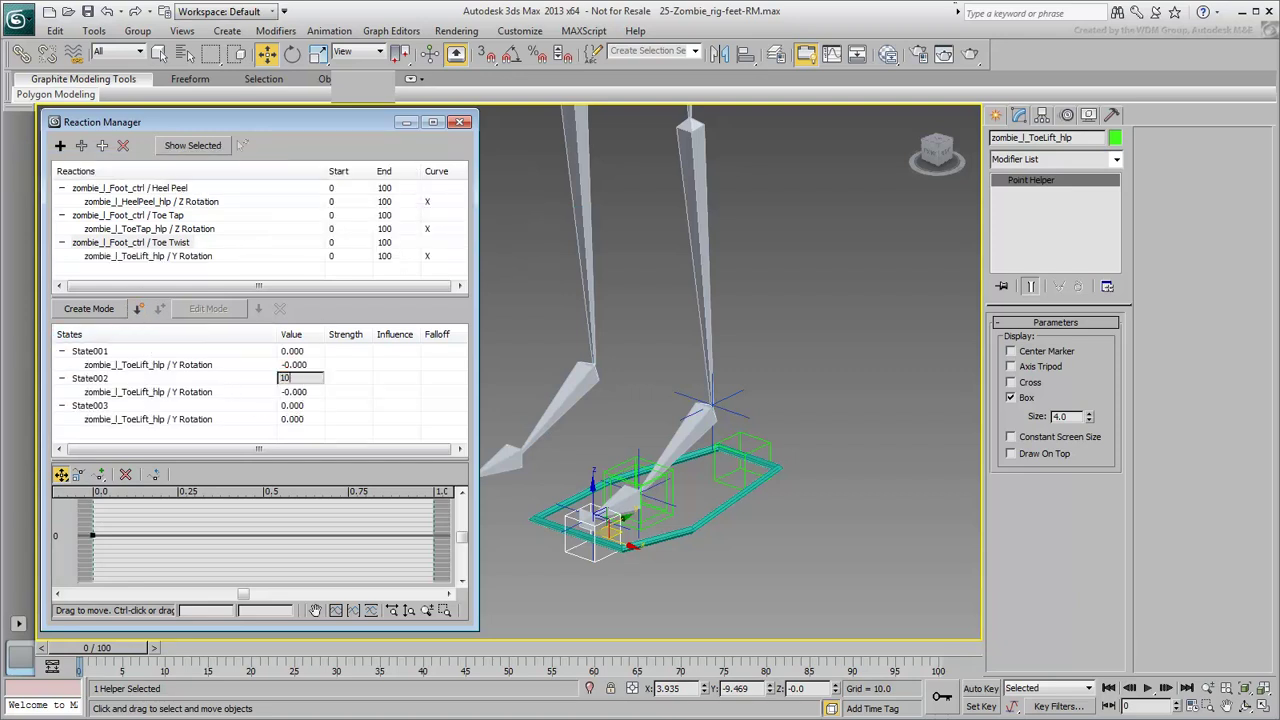
click(316, 392)
text(60)
key(Return)
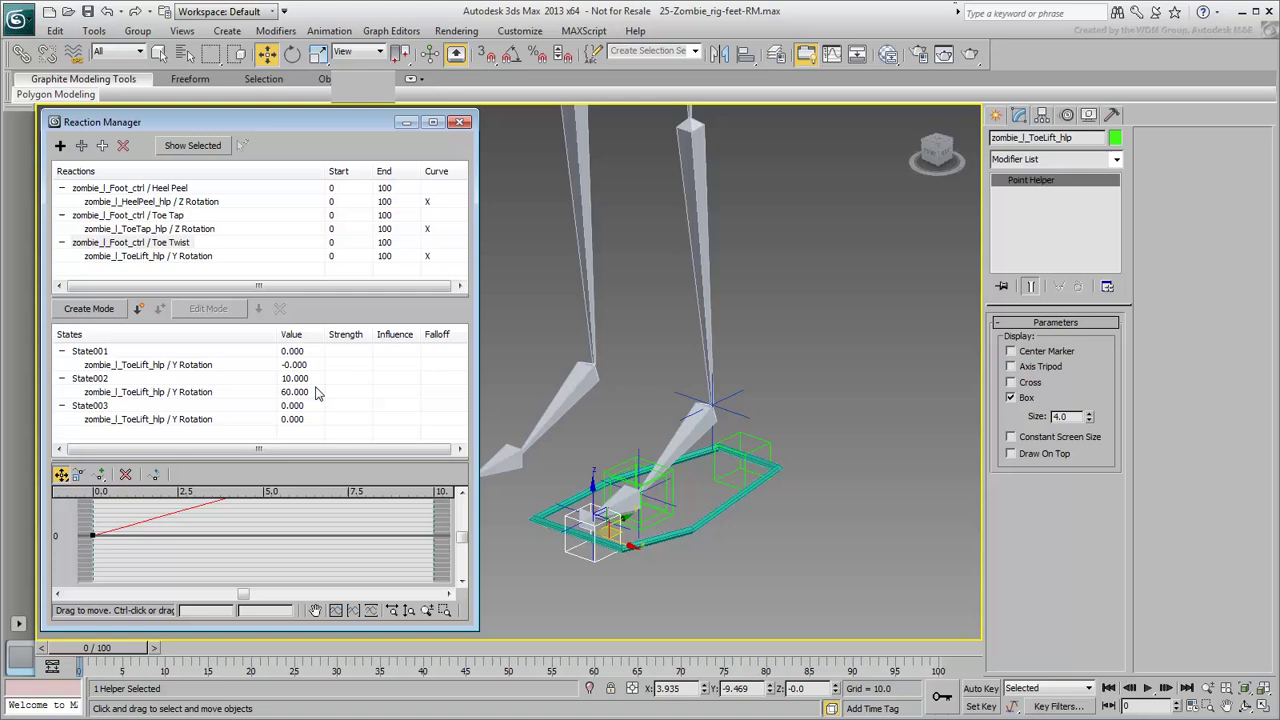
Step: Set State003 to Toe Twist -10 with Y Rotation -60, then test the Toe Twist spinner
click(295, 405)
text(-10)
key(Return)
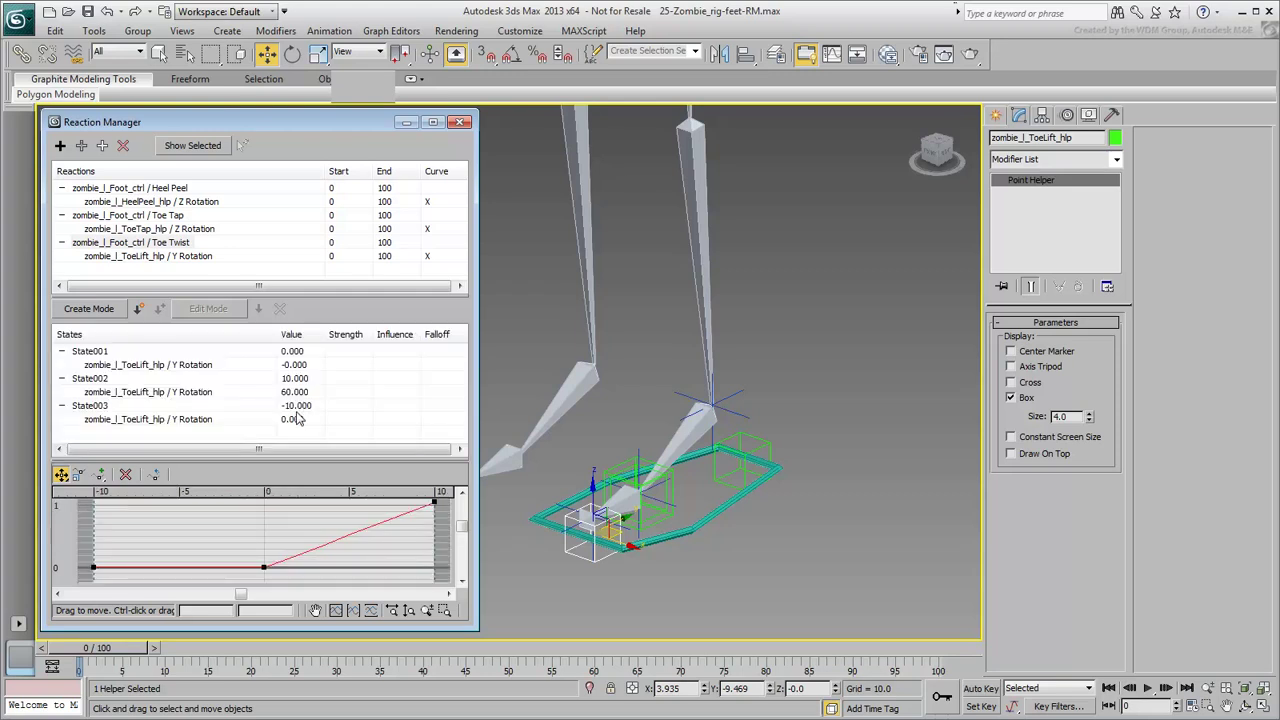
click(300, 420)
text(-60)
key(Return)
click(734, 548)
drag(1105, 374, 1115, 337)
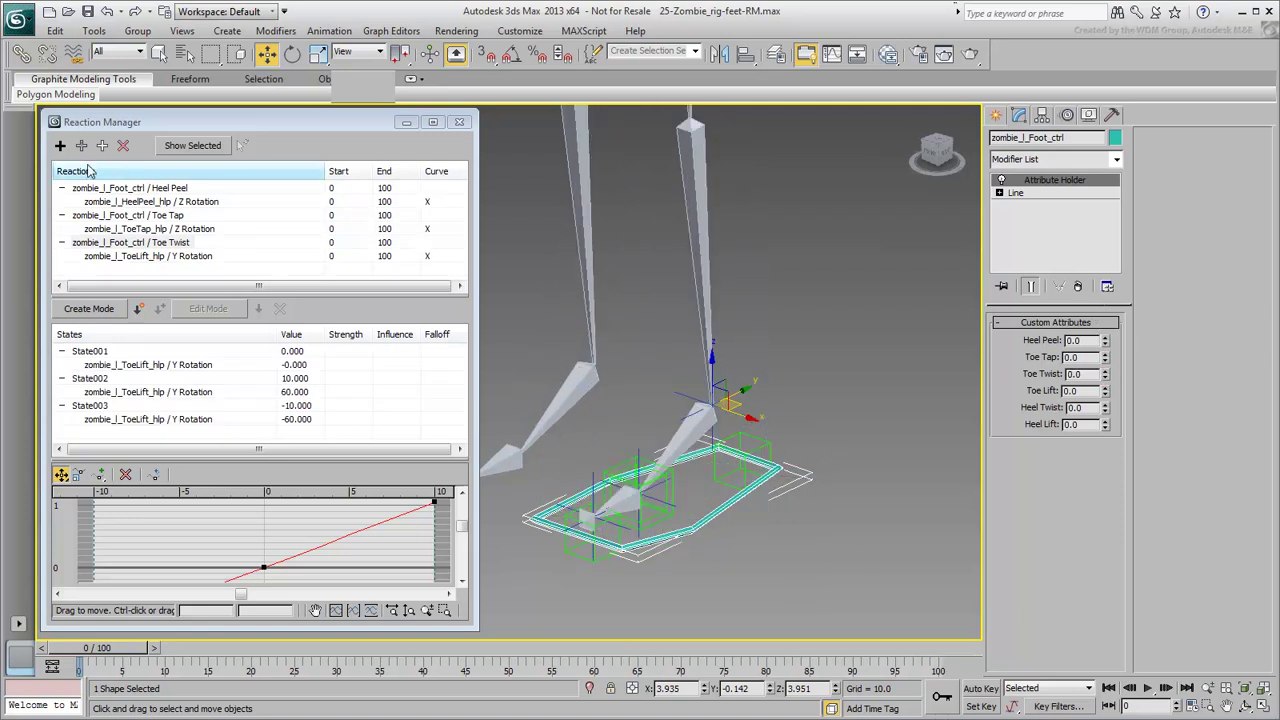
Step: Add the foot control's Toe Lift attribute as a new reaction master
click(60, 145)
click(716, 512)
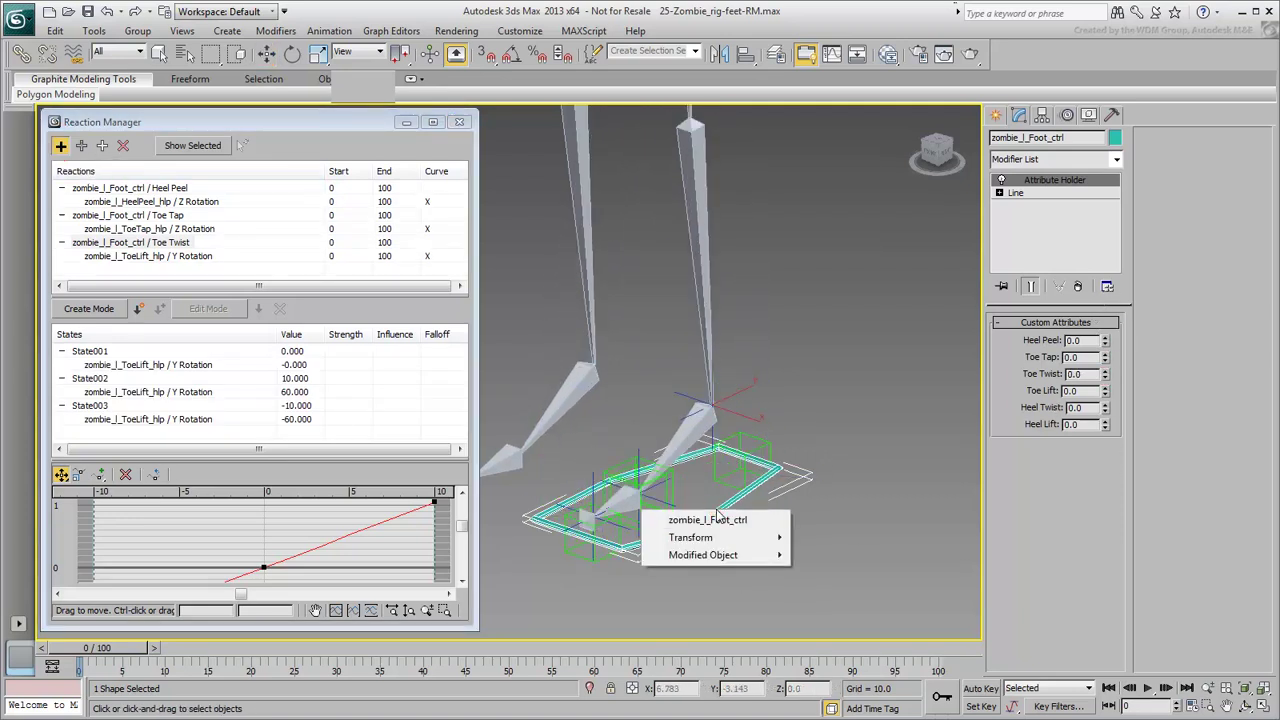
mouse_move(726, 555)
mouse_move(1000, 555)
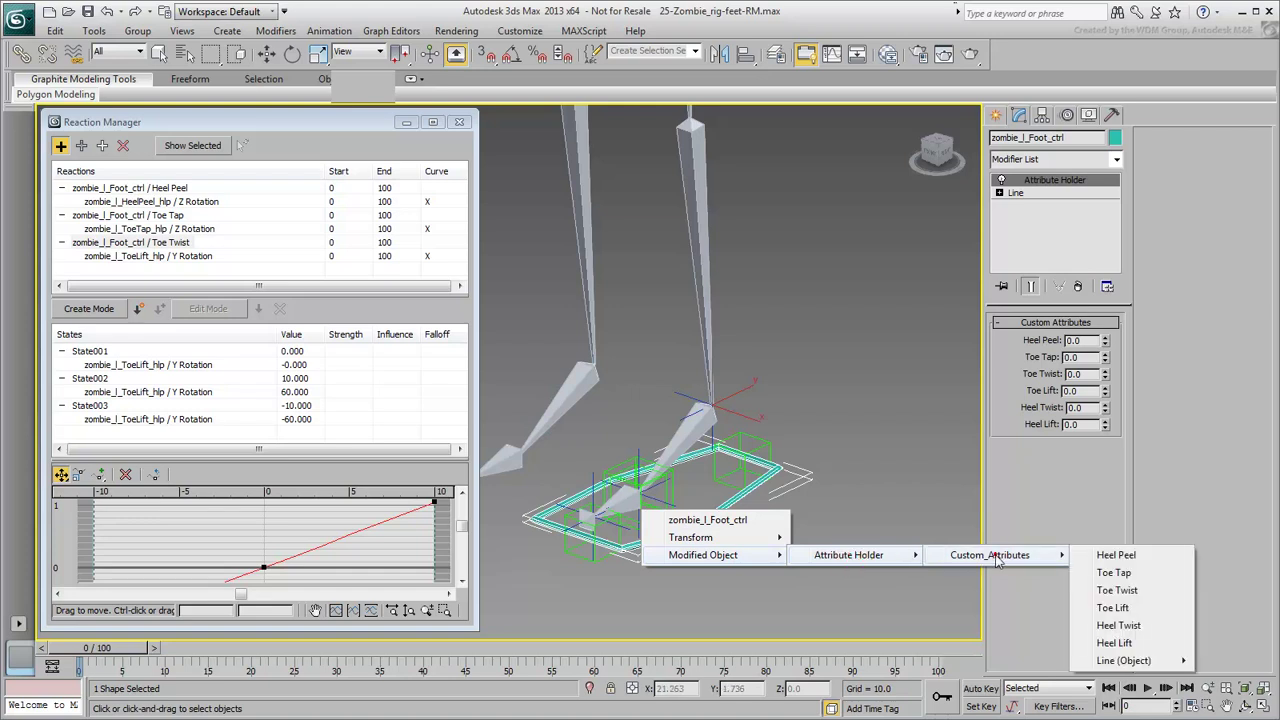
click(1124, 608)
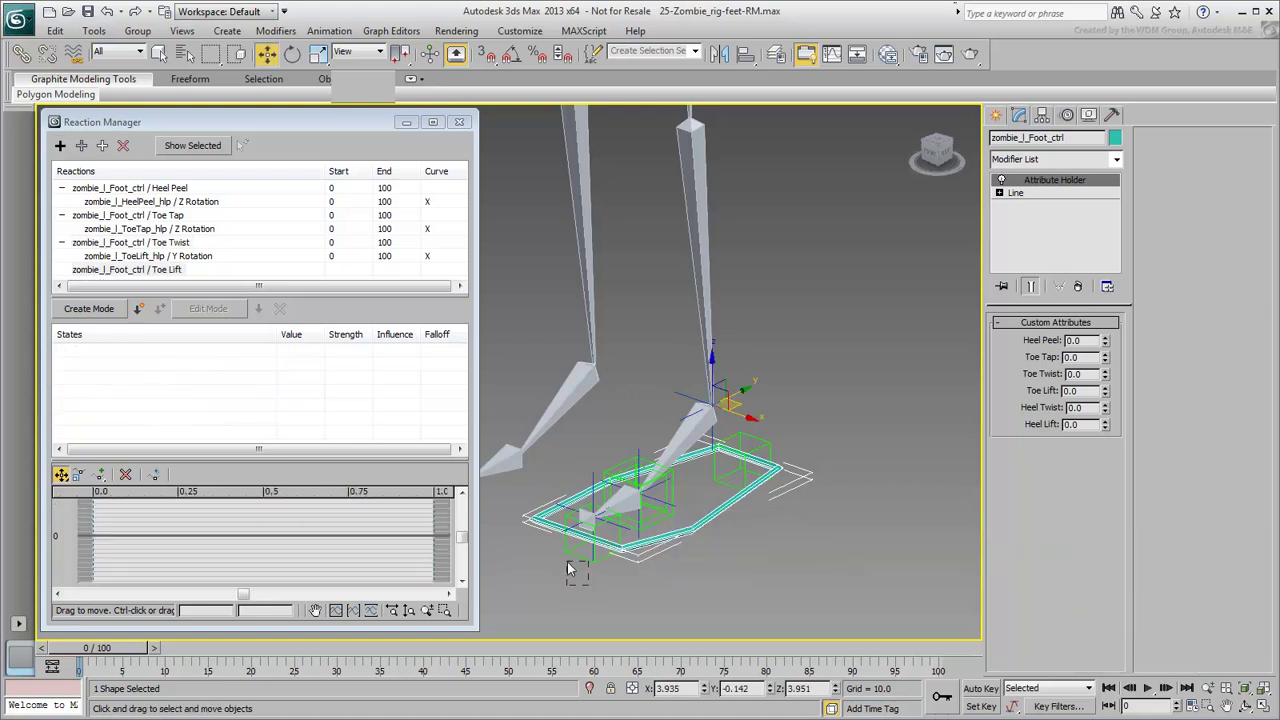
Step: Make the ToeLift helper's Z Rotation the value driven by Toe Lift
click(580, 556)
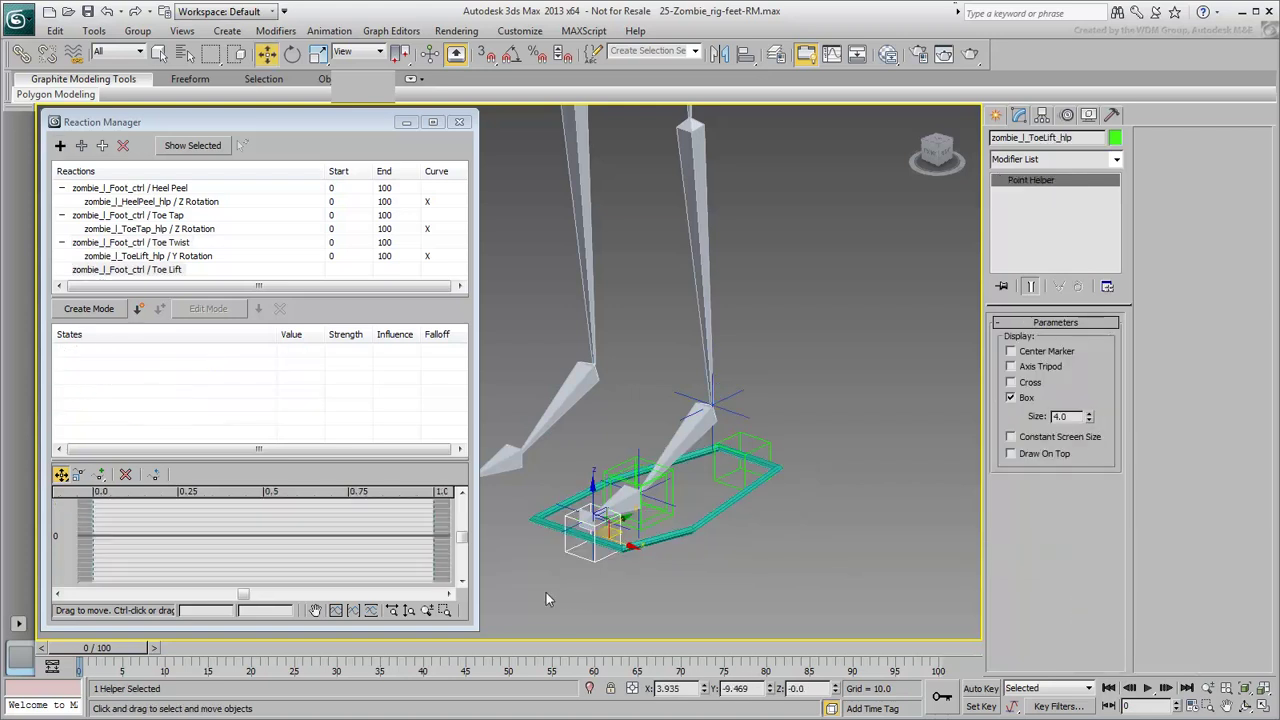
click(103, 149)
mouse_move(105, 161)
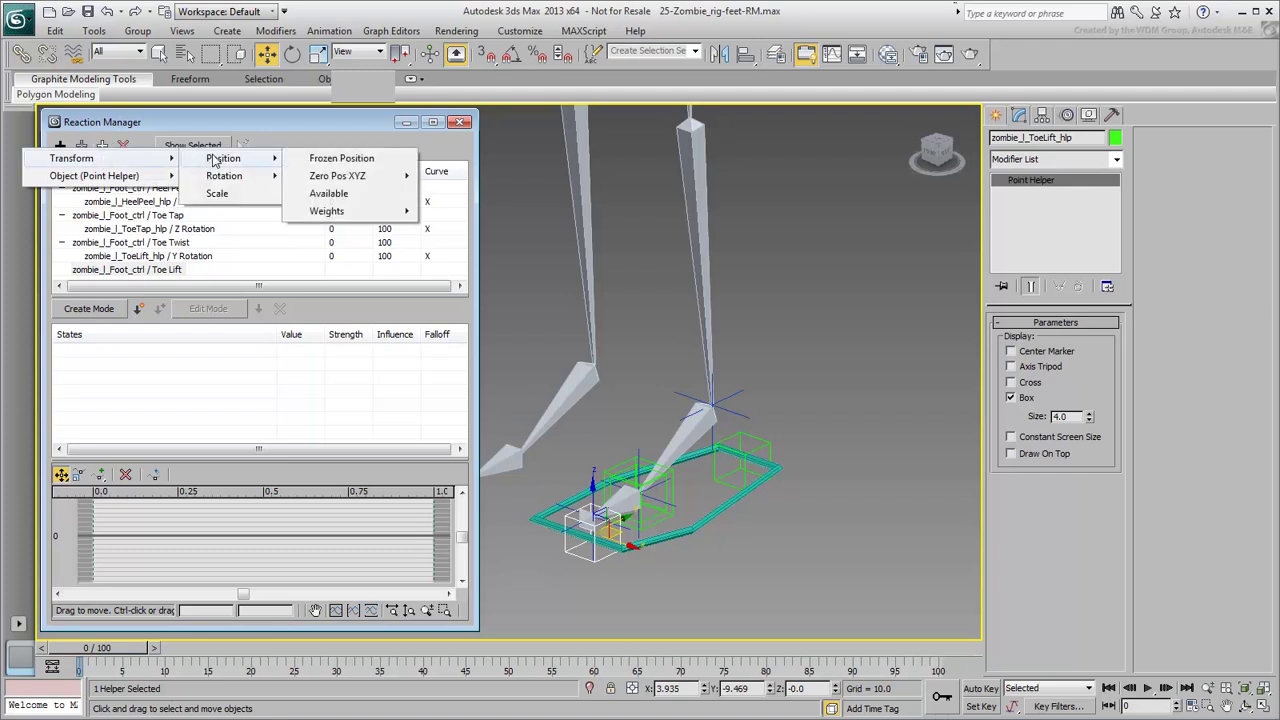
mouse_move(231, 178)
mouse_move(345, 194)
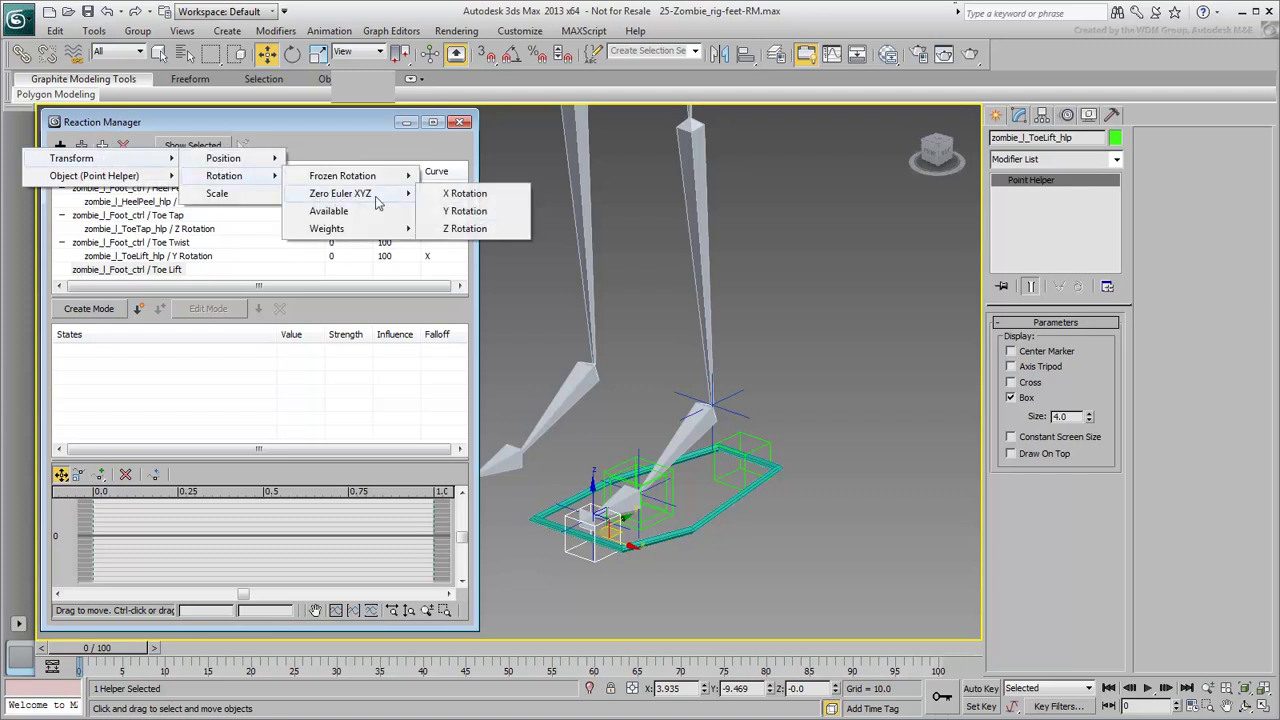
click(465, 229)
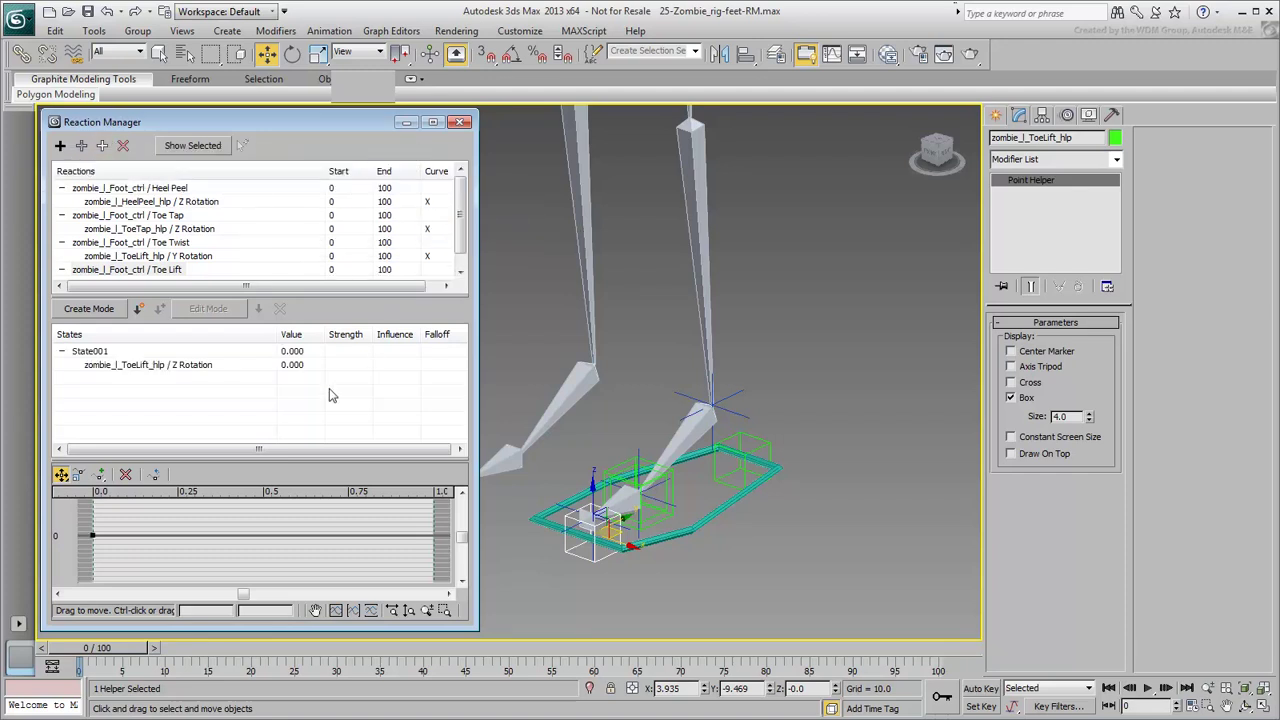
Step: Create State002 mapping Toe Lift 10 to Z Rotation -60, then test the Toe Lift spinner
click(139, 309)
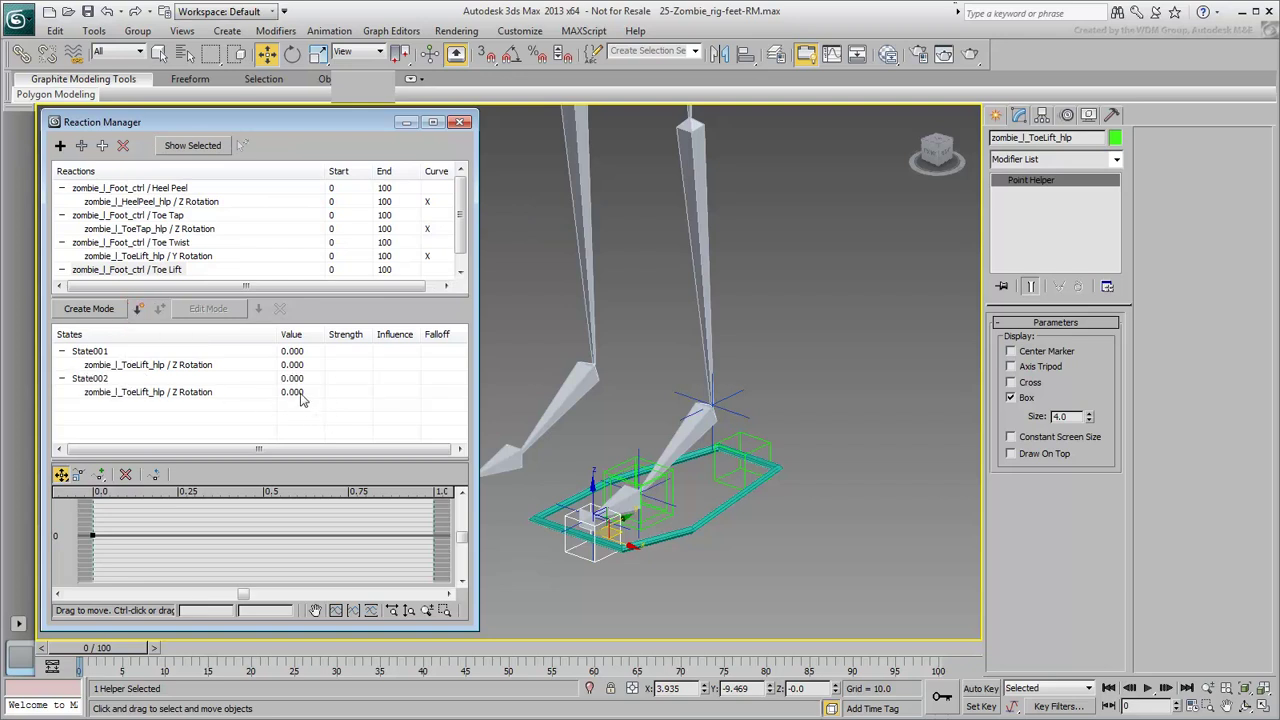
double_click(291, 378)
key(Return)
double_click(298, 394)
text(-60)
key(Return)
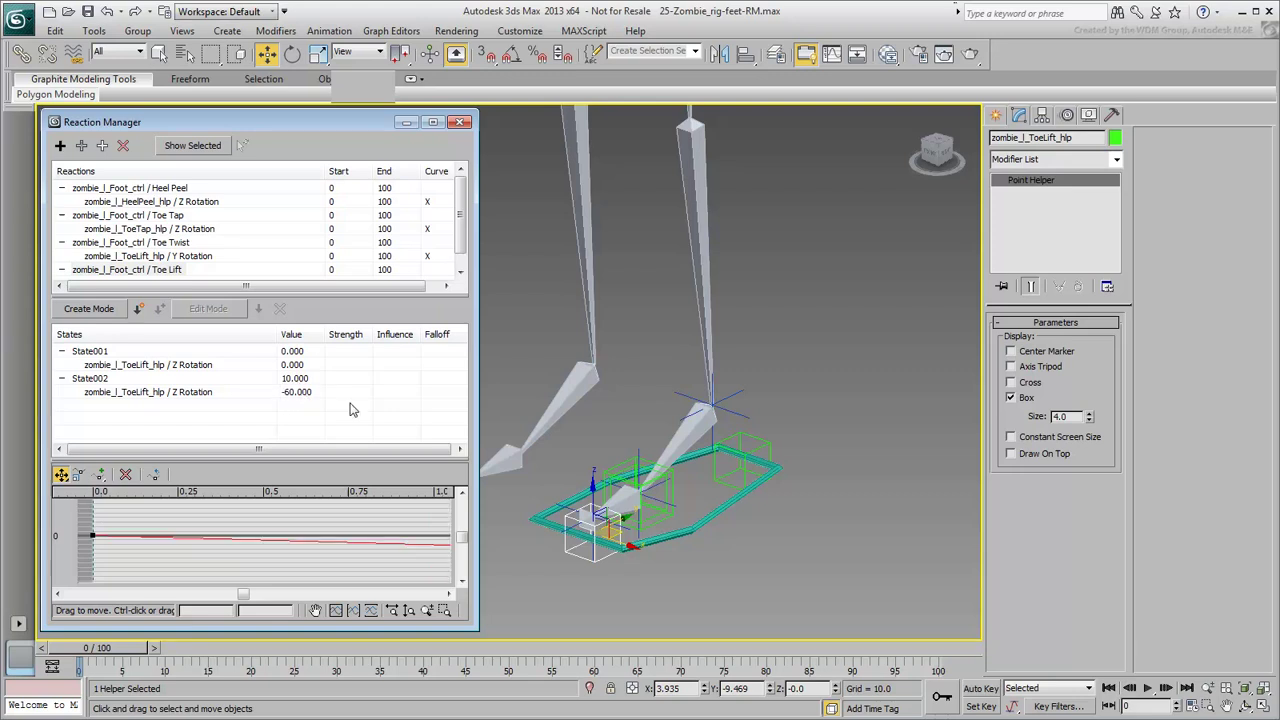
click(718, 530)
drag(1108, 398, 1109, 293)
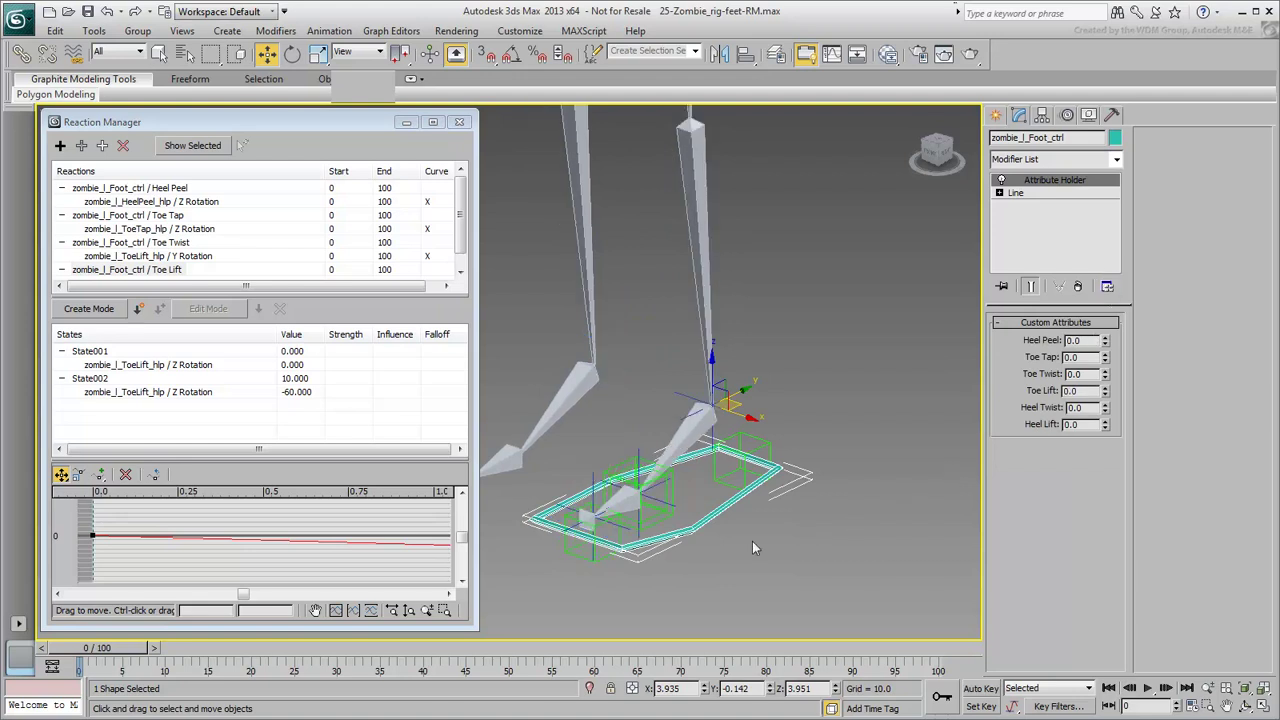
Step: Add the foot control's Heel Twist attribute as a new reaction master
click(60, 145)
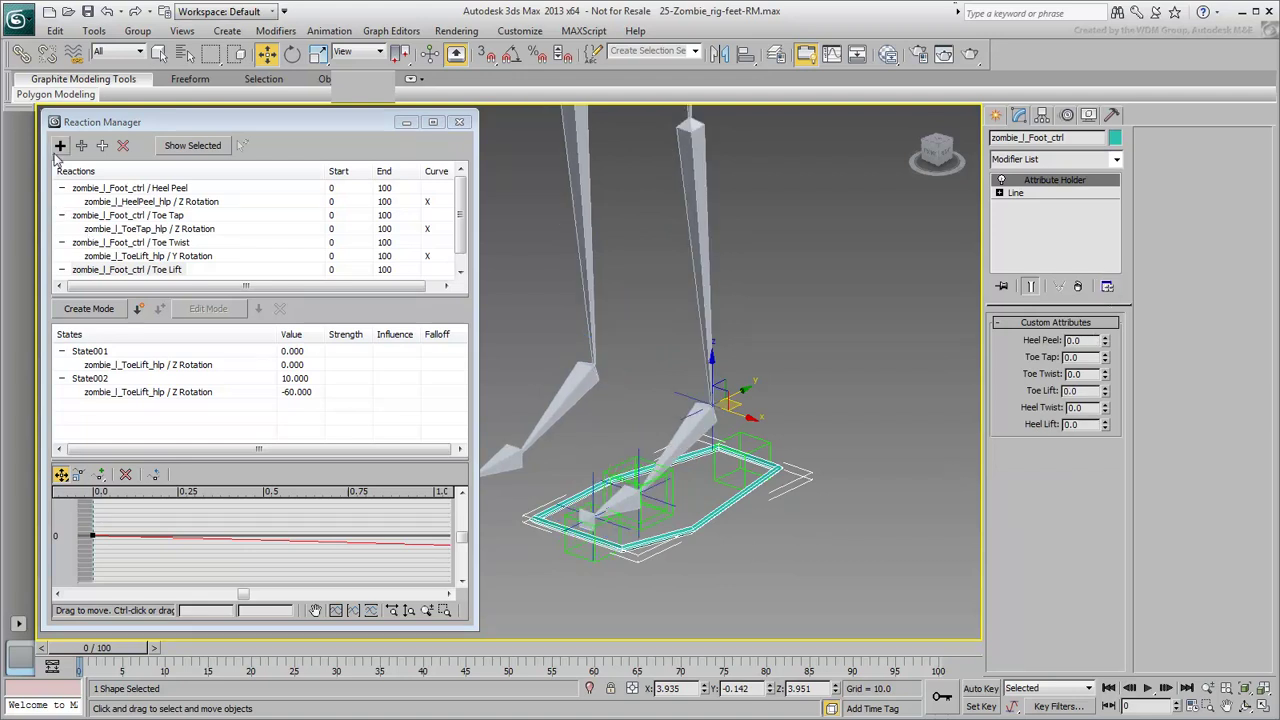
click(716, 521)
mouse_move(715, 561)
mouse_move(862, 561)
mouse_move(1000, 561)
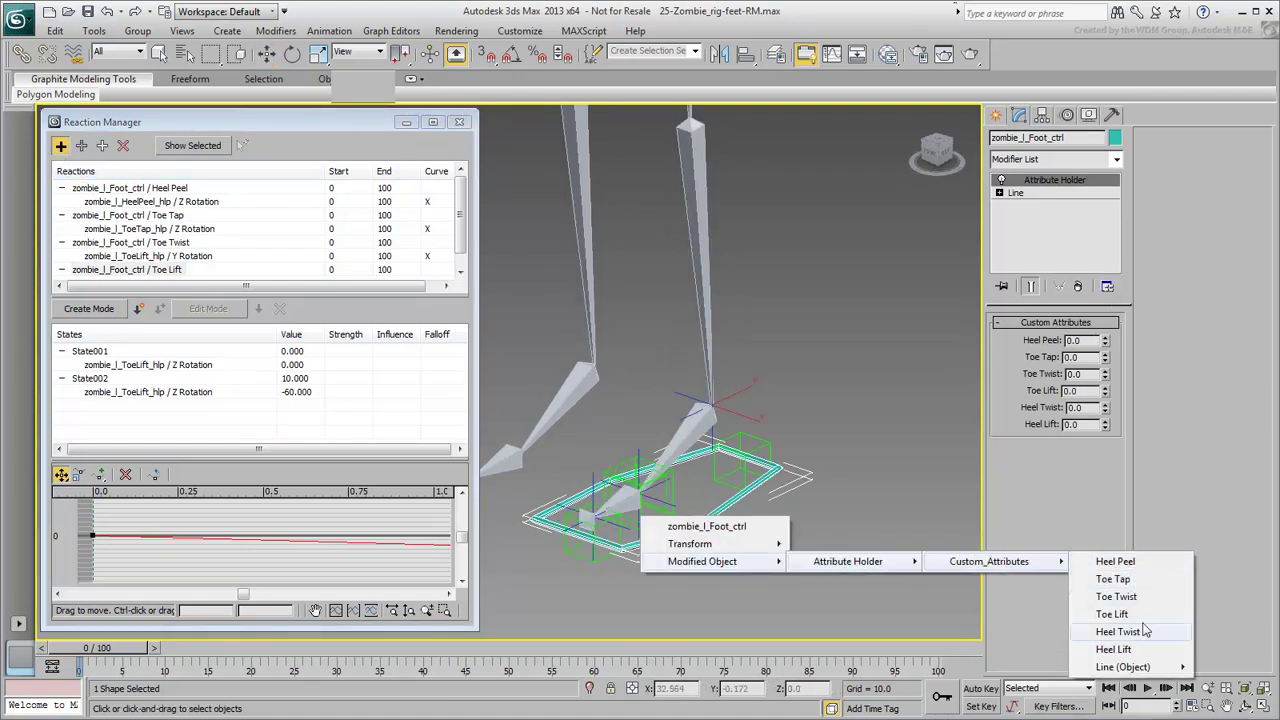
click(1124, 633)
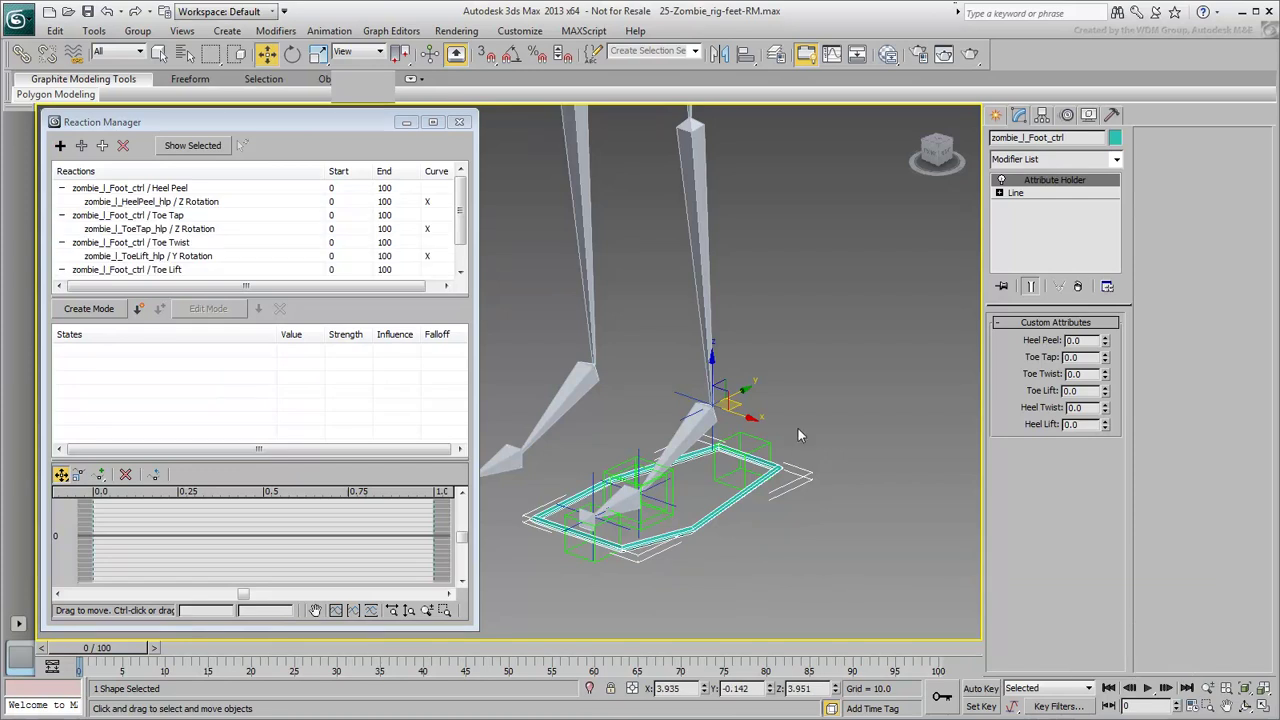
Step: Make zombie_l_Heel_hlp's Y Rotation the value driven by Heel Twist
click(766, 448)
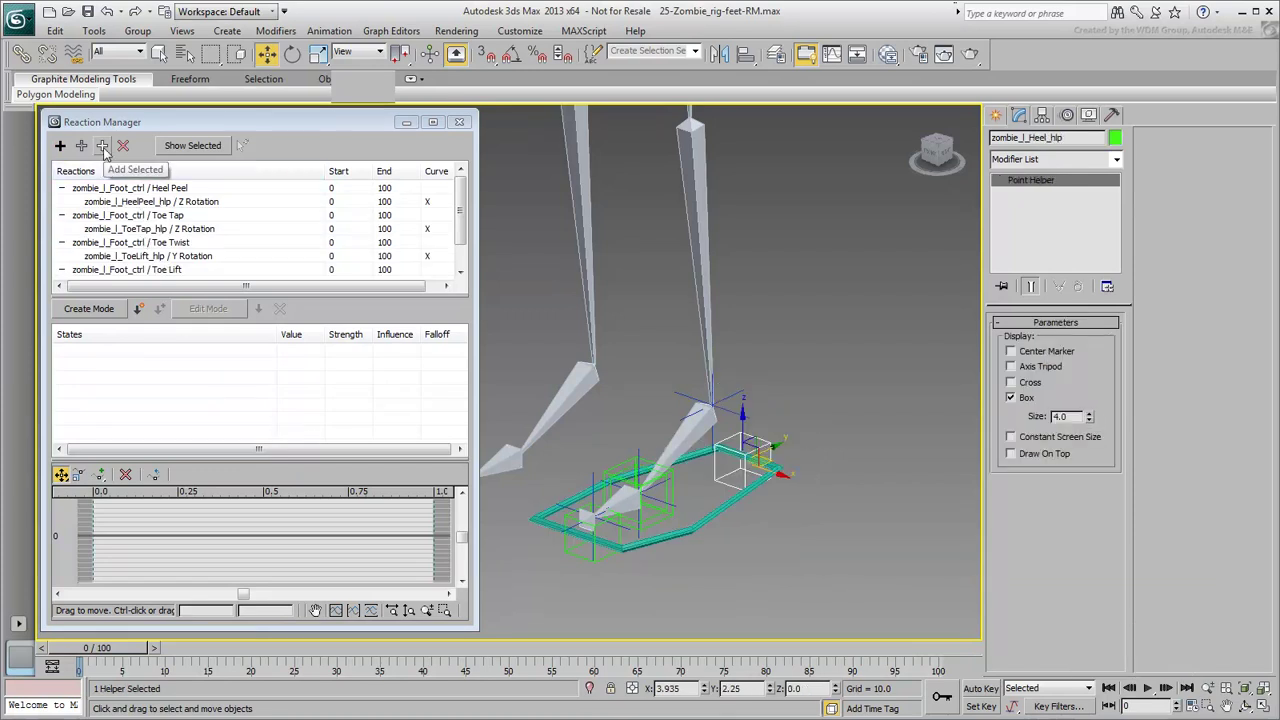
click(102, 146)
mouse_move(150, 158)
click(248, 175)
click(342, 193)
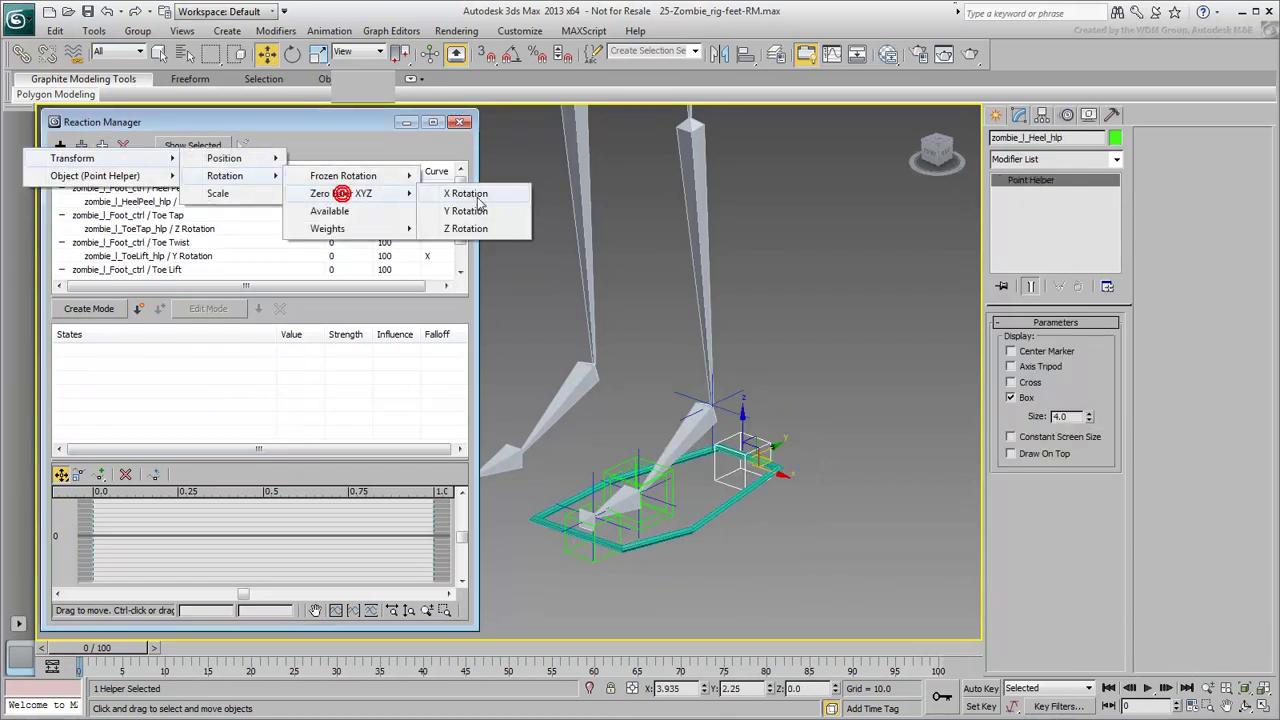
click(468, 210)
Step: Create two states and set State002 to Heel Twist 10 with Y Rotation 90
click(138, 308)
click(138, 308)
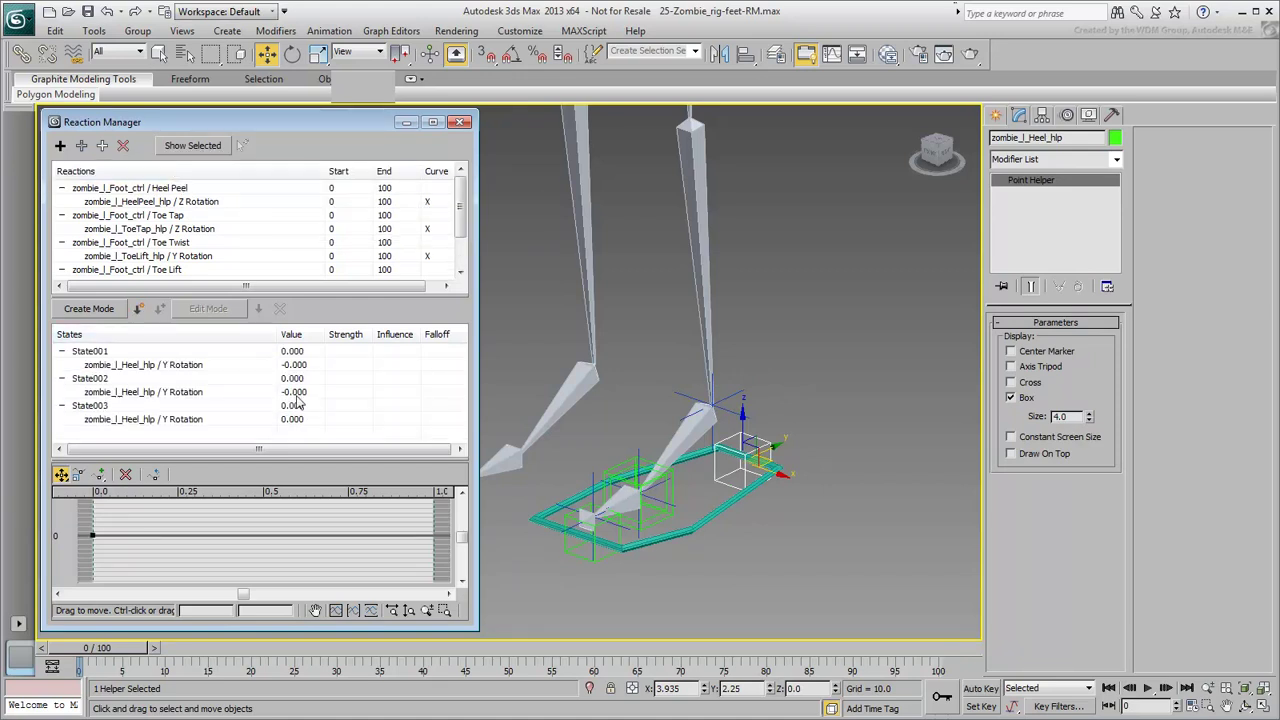
double_click(292, 378)
text(10)
key(Return)
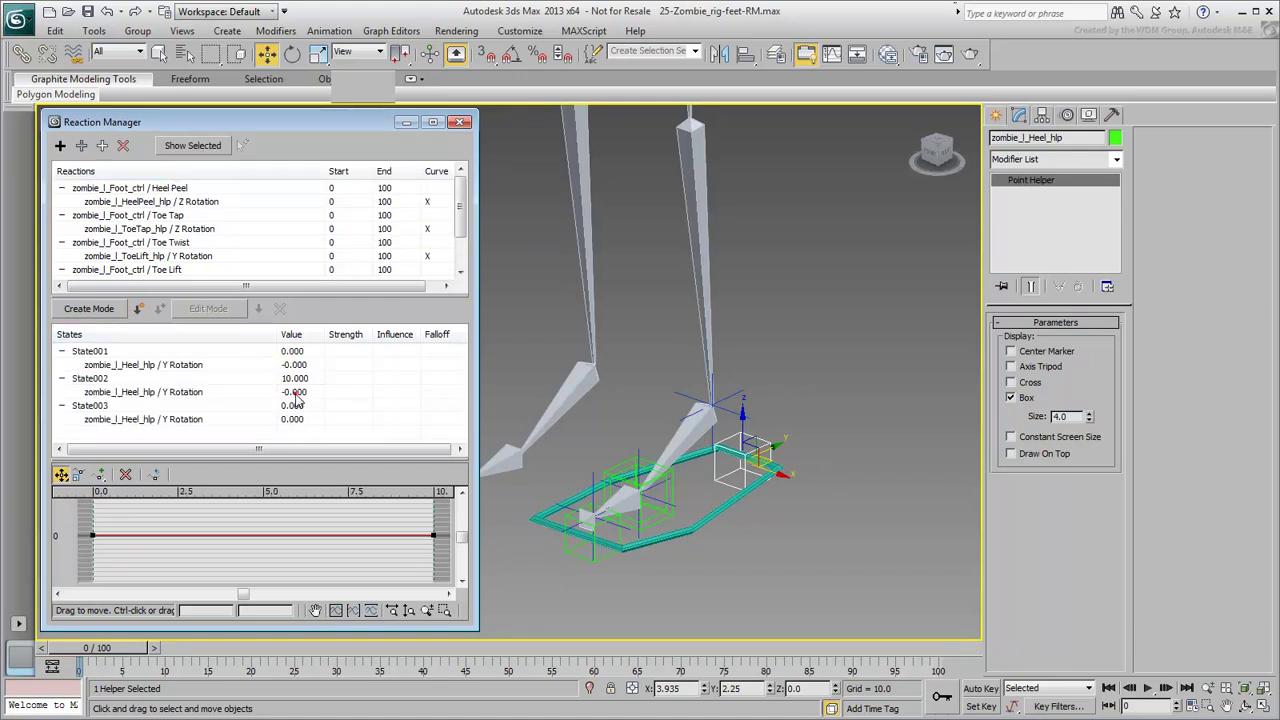
double_click(292, 392)
text(90)
key(Return)
Step: Set State003 to Heel Twist -10 with Y Rotation -60, then test the Heel Twist spinner
double_click(293, 405)
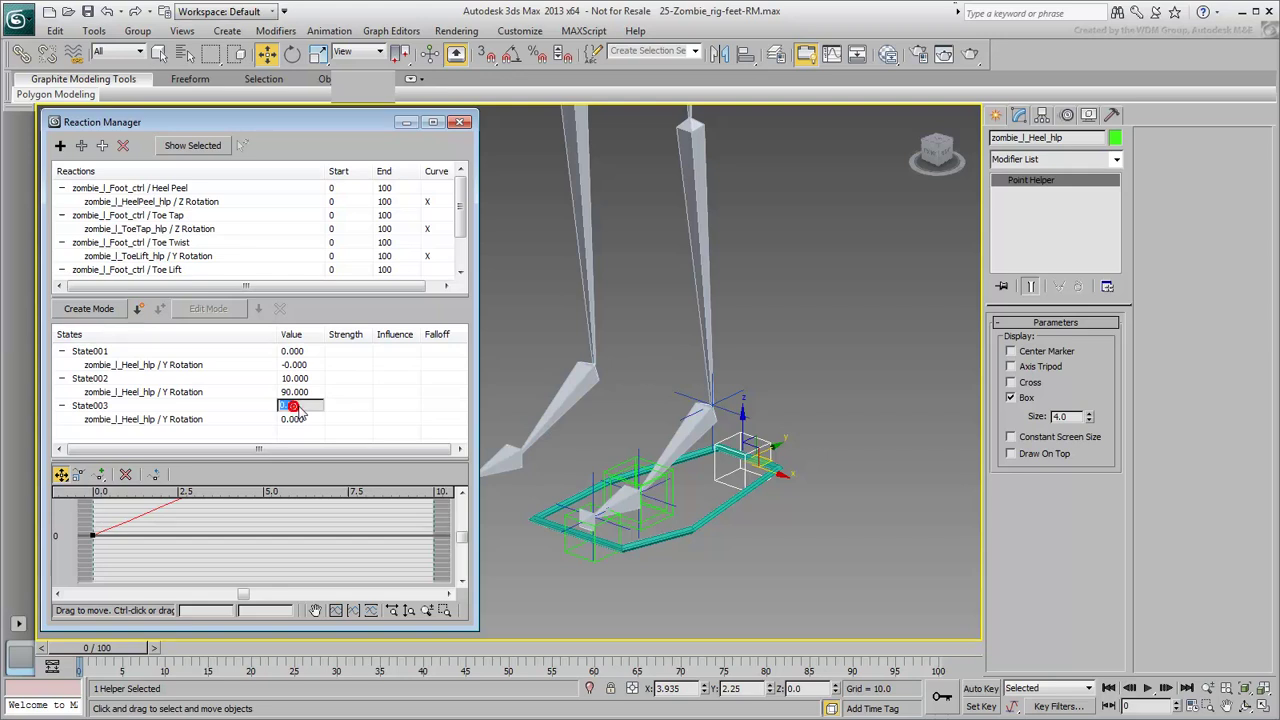
text(-10)
key(Return)
double_click(292, 419)
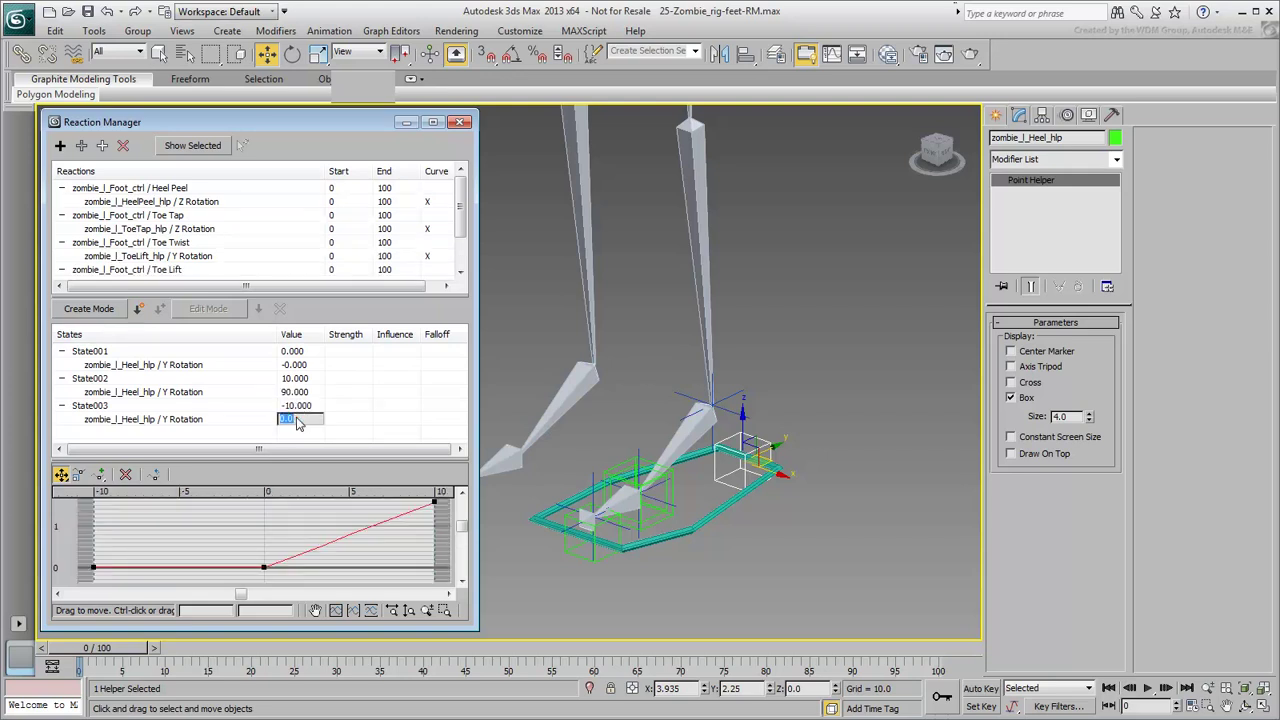
text(-60)
key(Return)
click(706, 522)
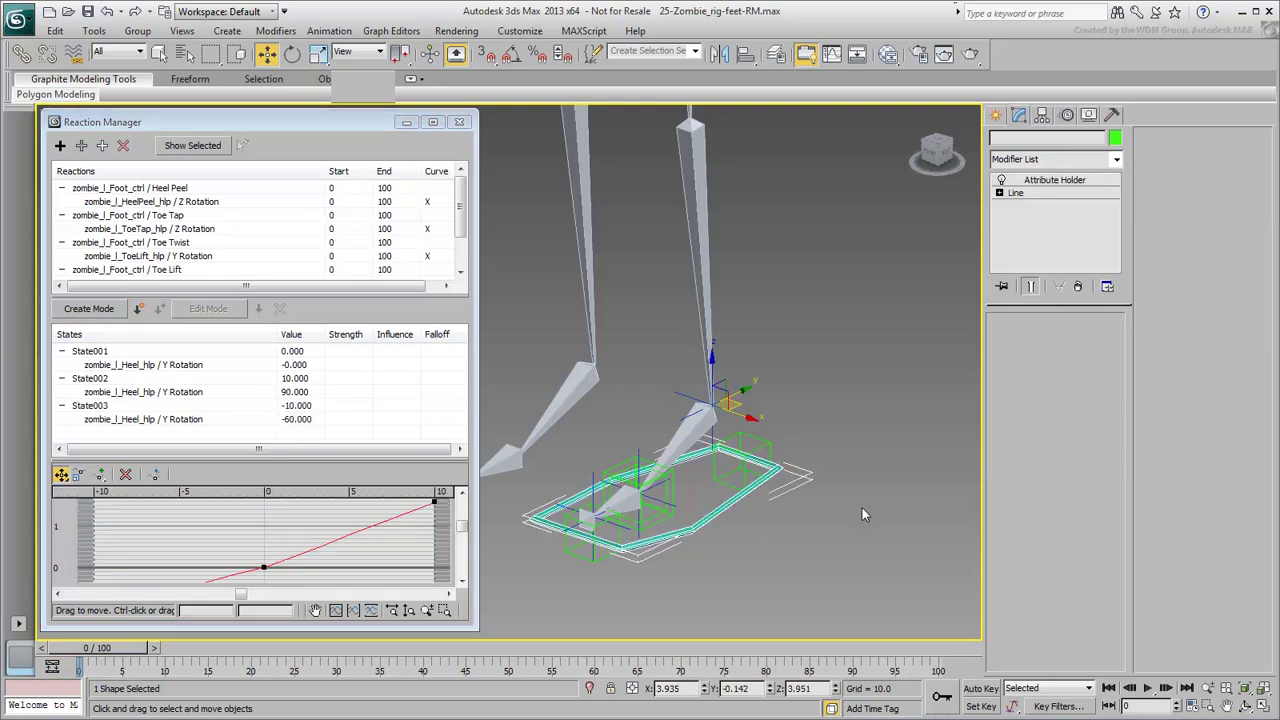
mouse_move(1106, 410)
mouse_down()
mouse_move(1106, 385)
mouse_move(1106, 425)
mouse_move(1103, 386)
mouse_up()
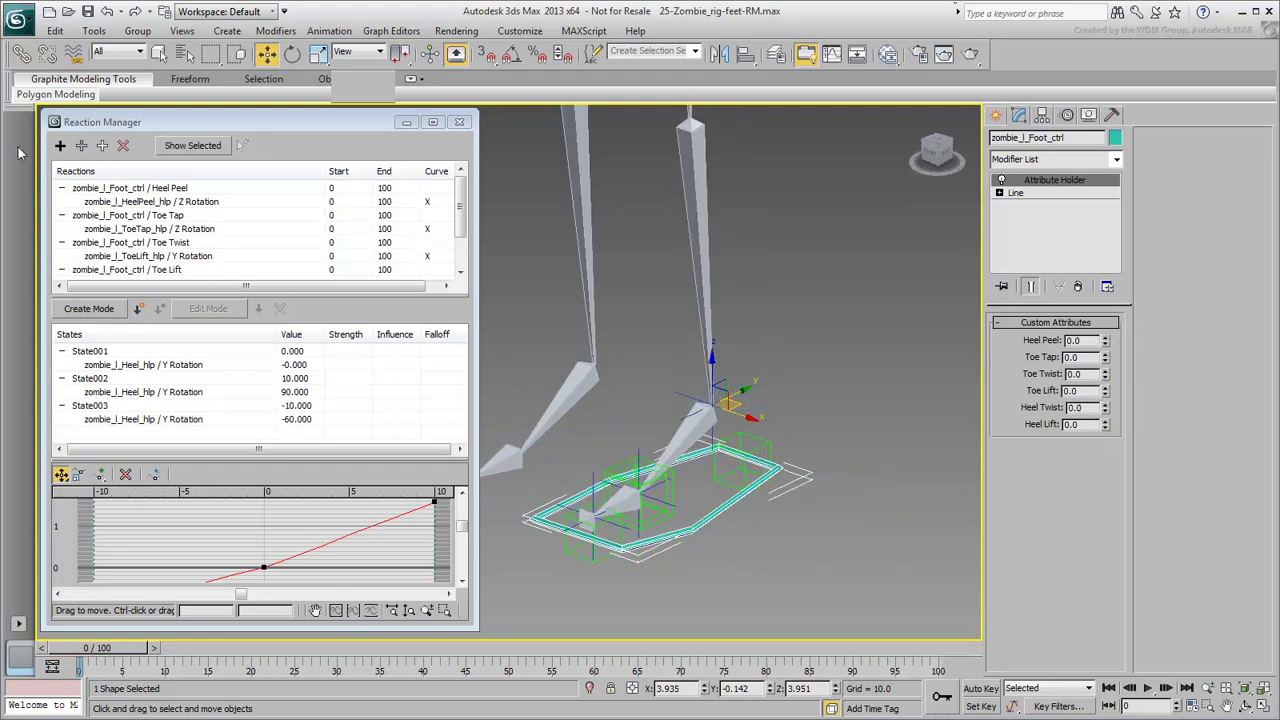
Step: Add the foot control's Heel Lift attribute as a new reaction master
click(60, 145)
click(700, 522)
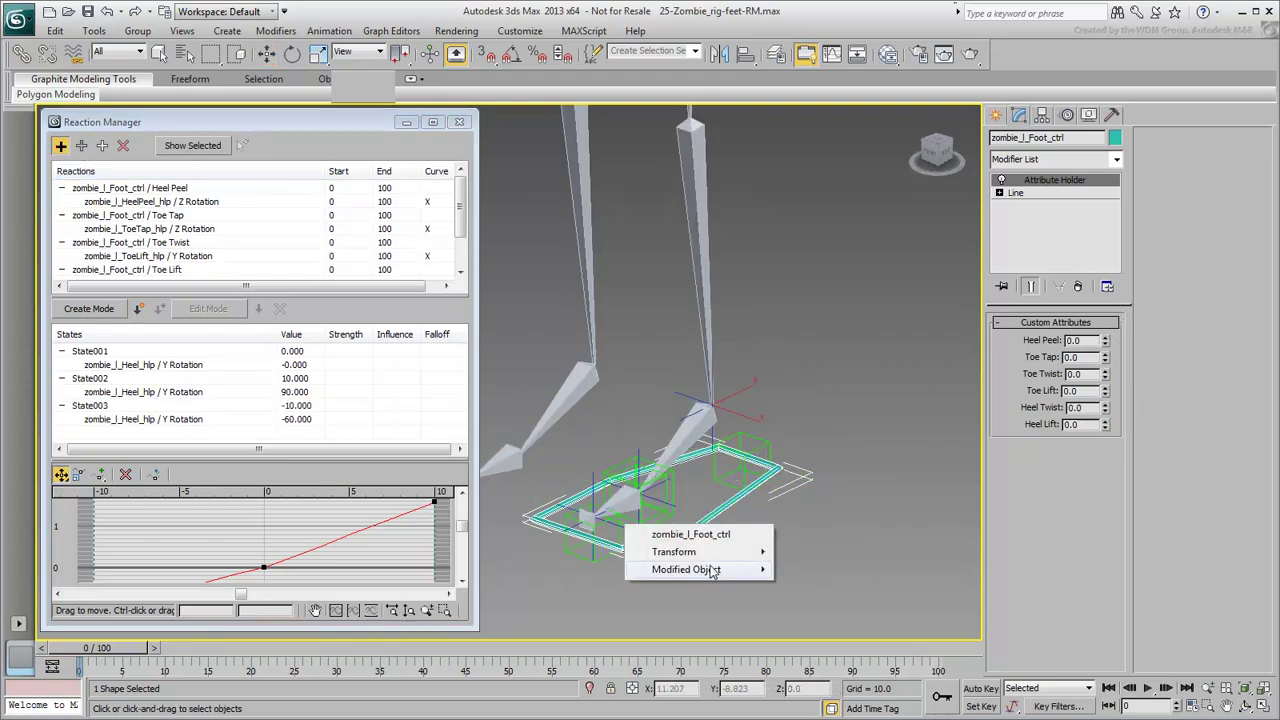
mouse_move(712, 570)
mouse_move(830, 570)
mouse_move(965, 572)
click(1093, 660)
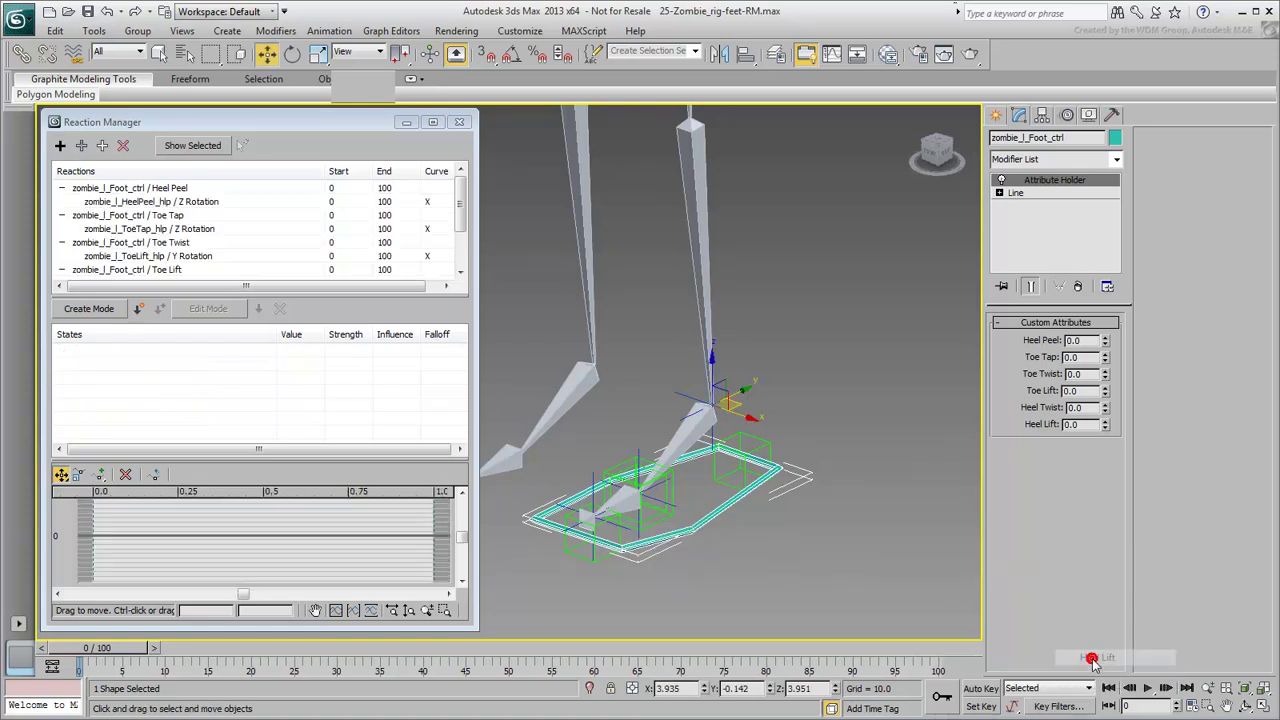
Step: Make zombie_l_Heel_hlp's Z Rotation the value driven by Heel Lift
click(745, 455)
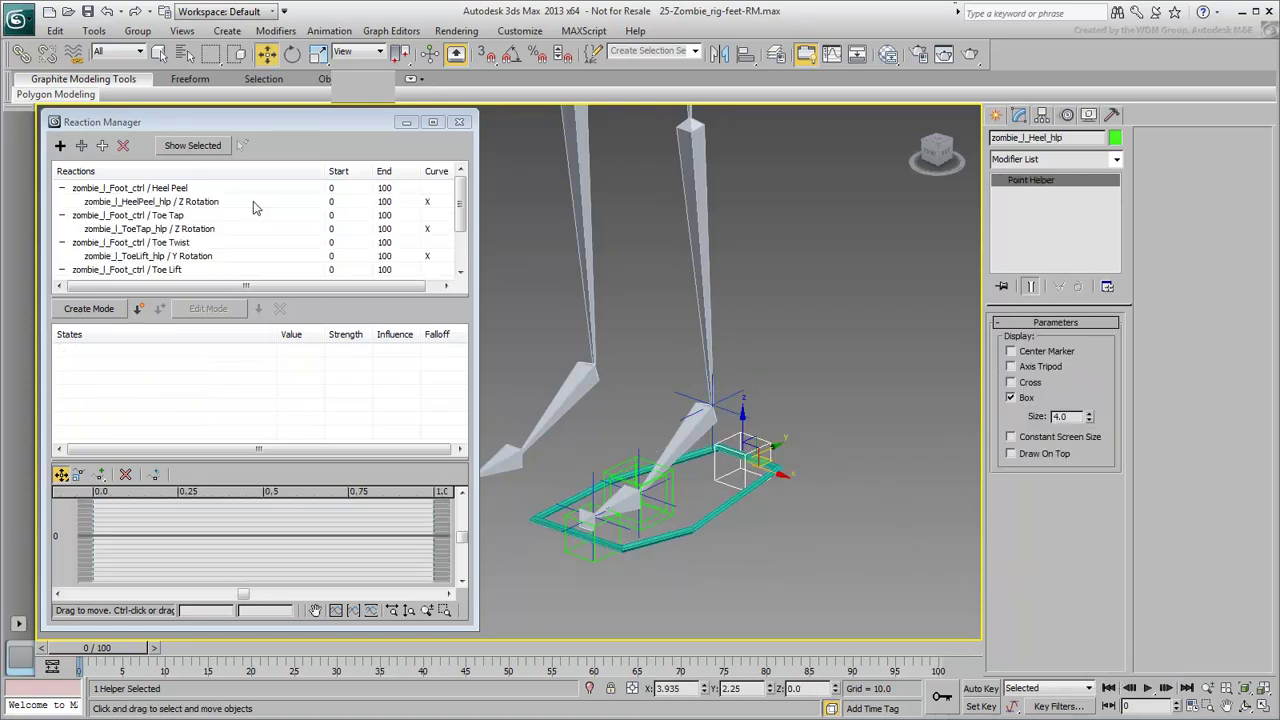
click(103, 146)
click(104, 157)
mouse_move(225, 174)
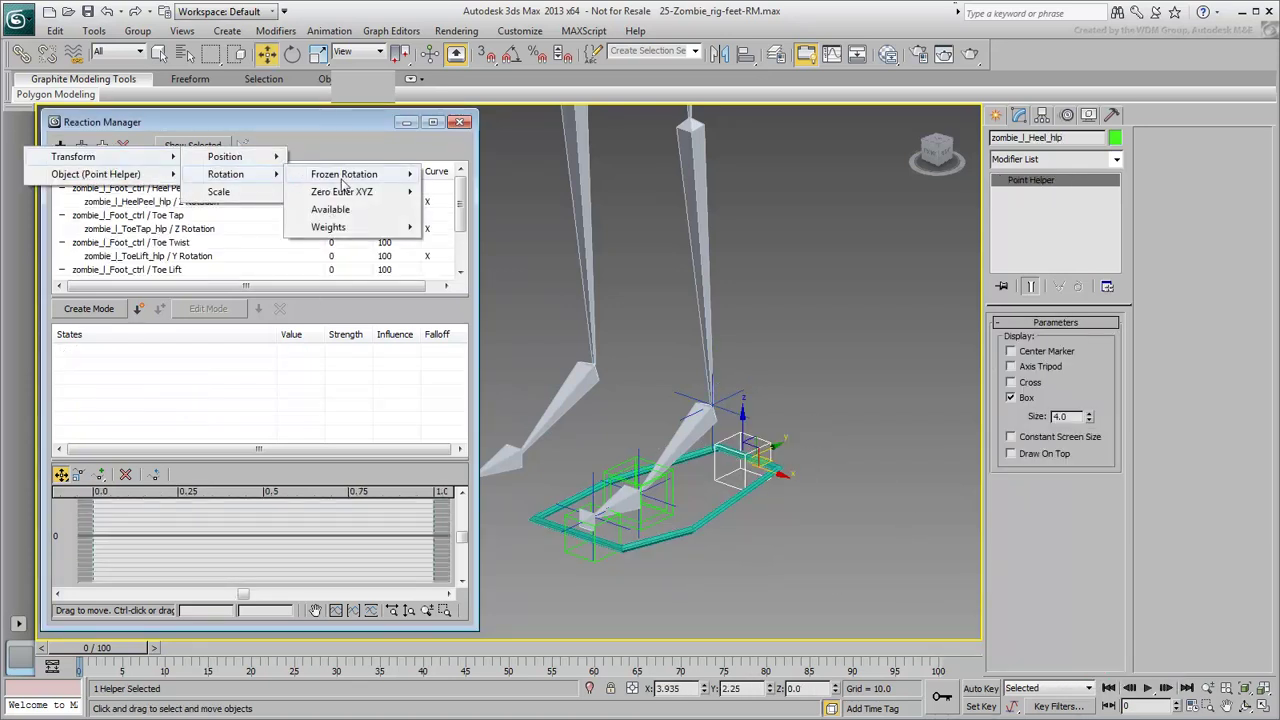
mouse_move(345, 191)
click(467, 227)
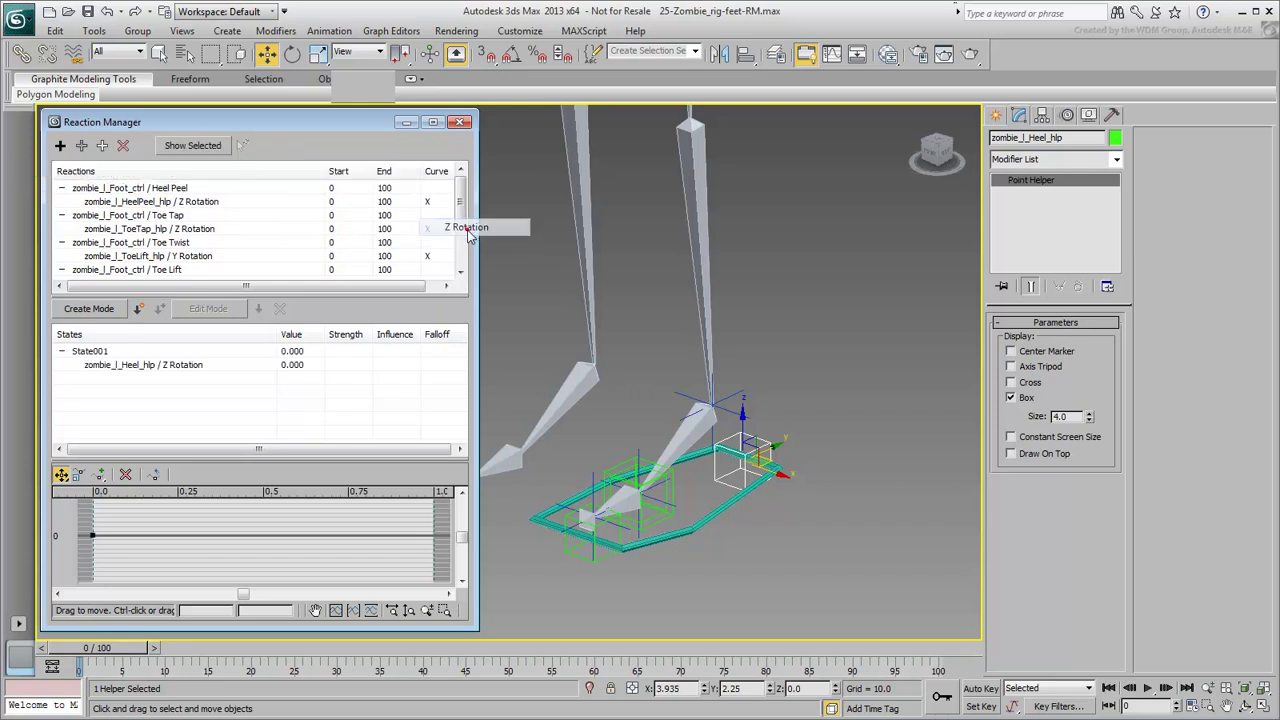
Step: Create two states and set State002 to Heel Lift 10 with Z Rotation 60
click(138, 308)
click(138, 308)
click(297, 381)
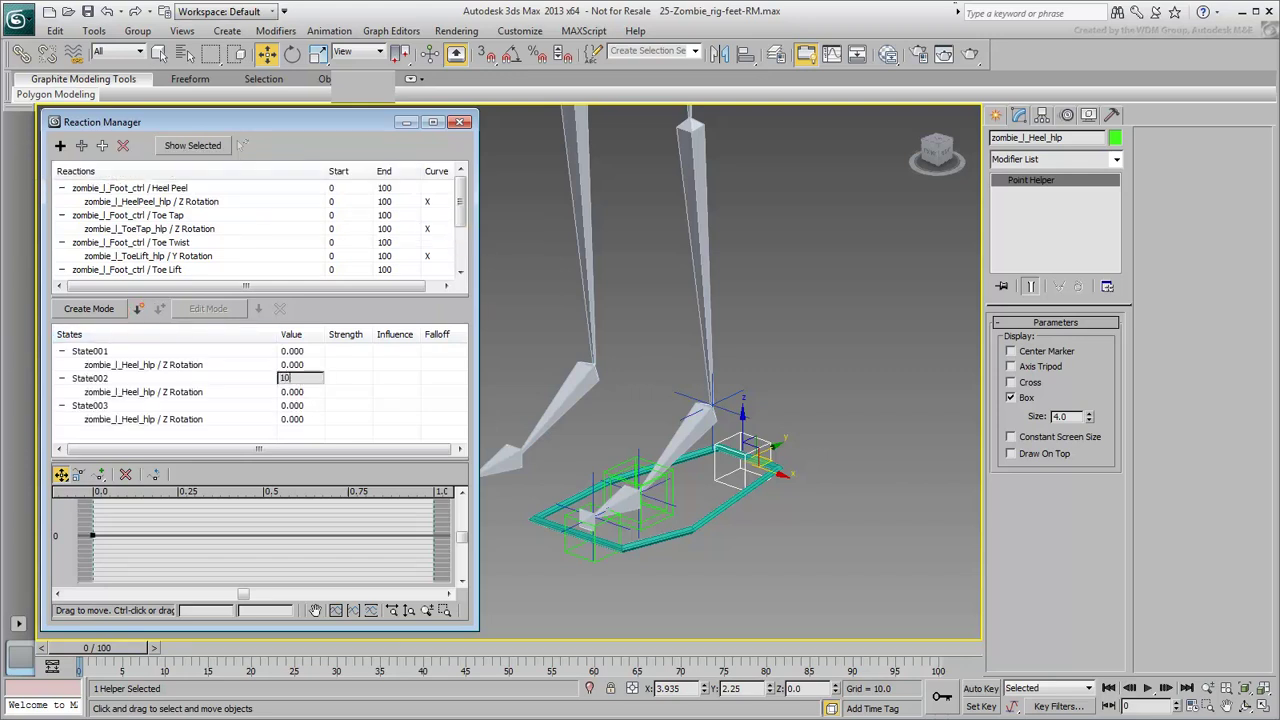
text(10)
click(304, 393)
text(60)
key(Return)
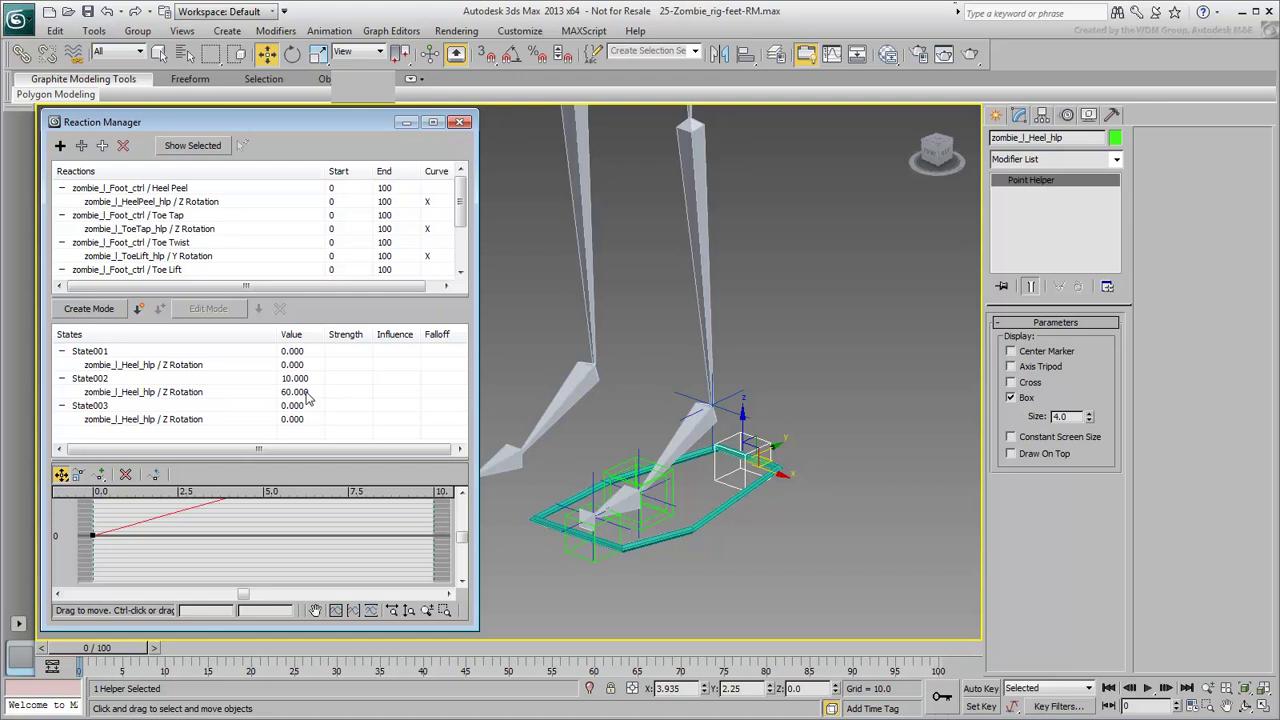
Step: Set State003 to Heel Lift -10 with Z Rotation -60 and reselect the foot control
click(291, 405)
text(-10)
key(Return)
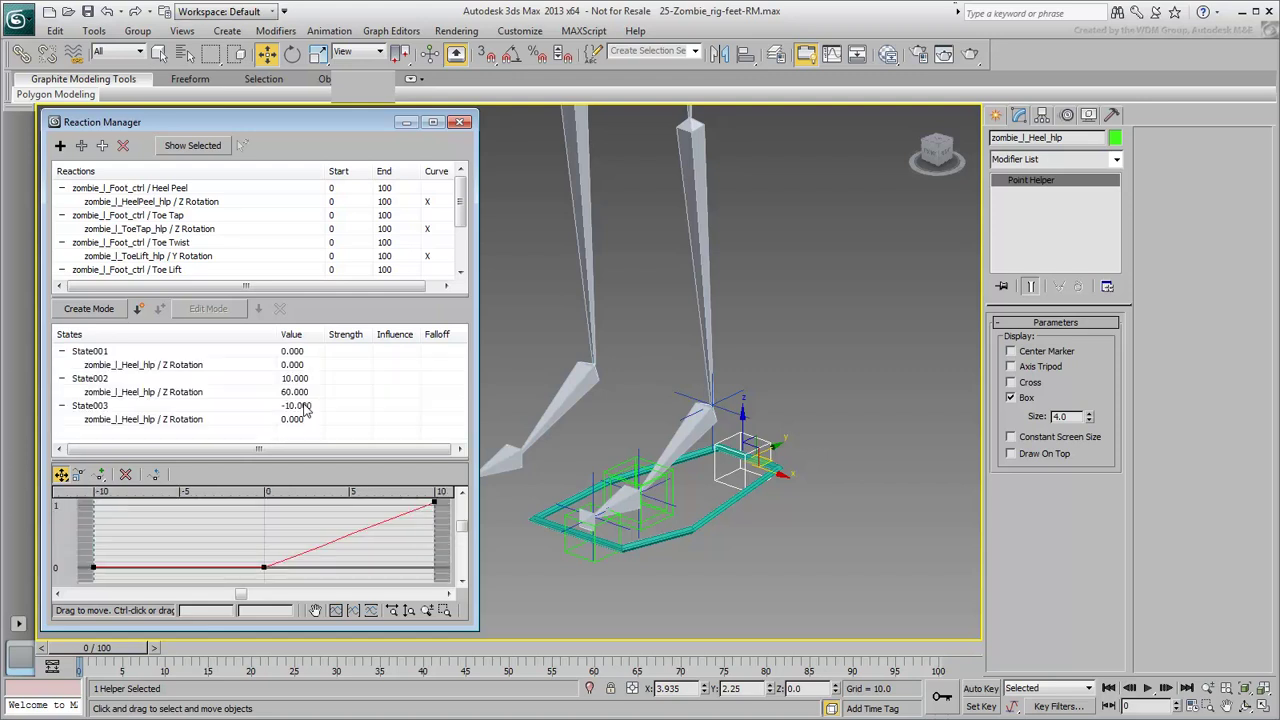
click(298, 420)
text(-60)
key(Return)
click(702, 521)
Step: Test Heel Lift and Heel Twist, then raise the foot control to bend the leg and retest Heel Lift
mouse_move(1105, 427)
mouse_down()
mouse_move(1110, 405)
mouse_move(1118, 437)
mouse_up()
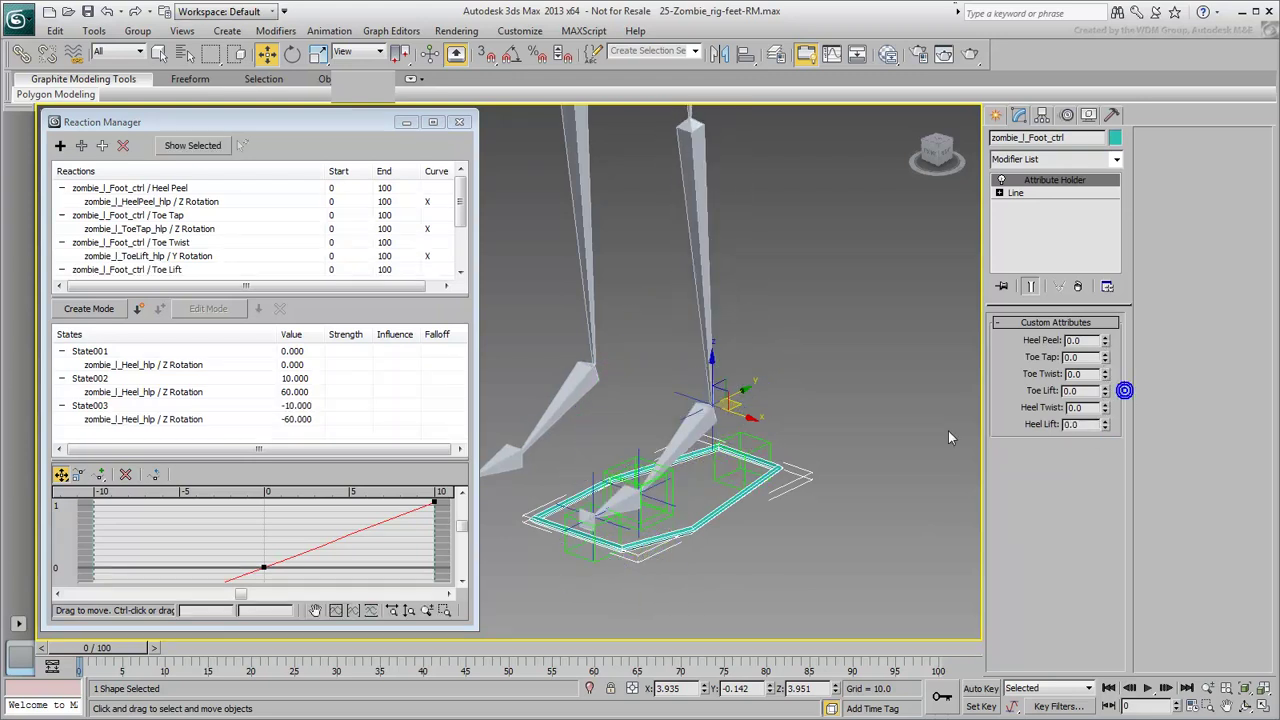
scroll(854, 354, down, 5)
alt+middle_drag(854, 354, 1152, 413)
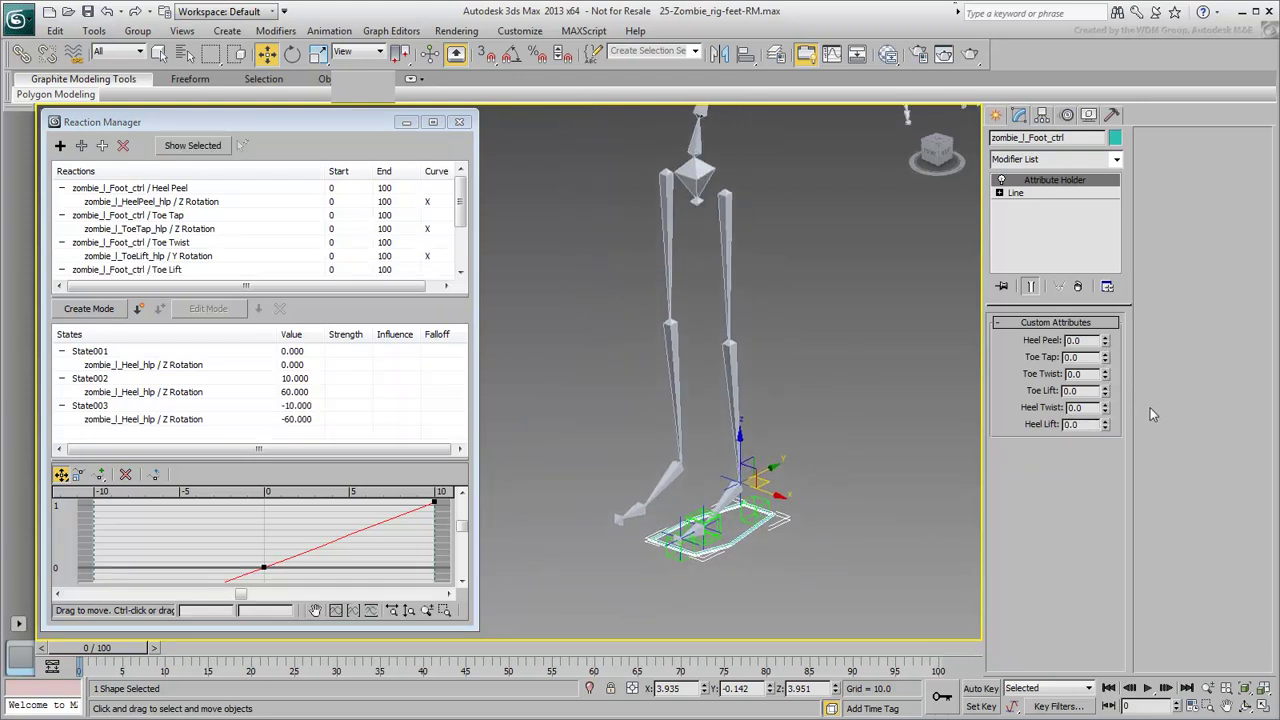
mouse_move(1105, 410)
mouse_down()
mouse_move(1121, 351)
mouse_move(1121, 376)
mouse_up()
drag(755, 461, 758, 433)
mouse_move(1108, 428)
mouse_down()
mouse_move(1106, 388)
mouse_move(1105, 462)
mouse_move(1120, 365)
mouse_up()
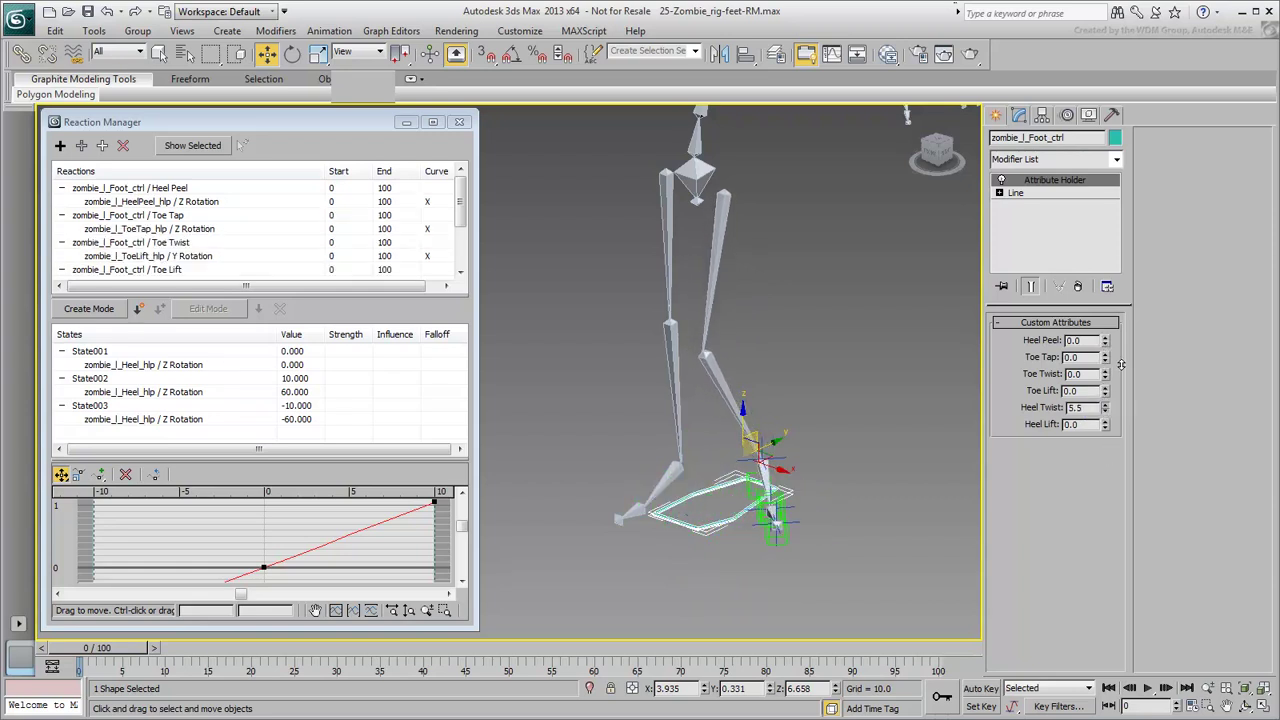
Step: Reset Heel Twist to 0, zero the foot control with Transform To Zero, and close Reaction Manager
right_click(1120, 365)
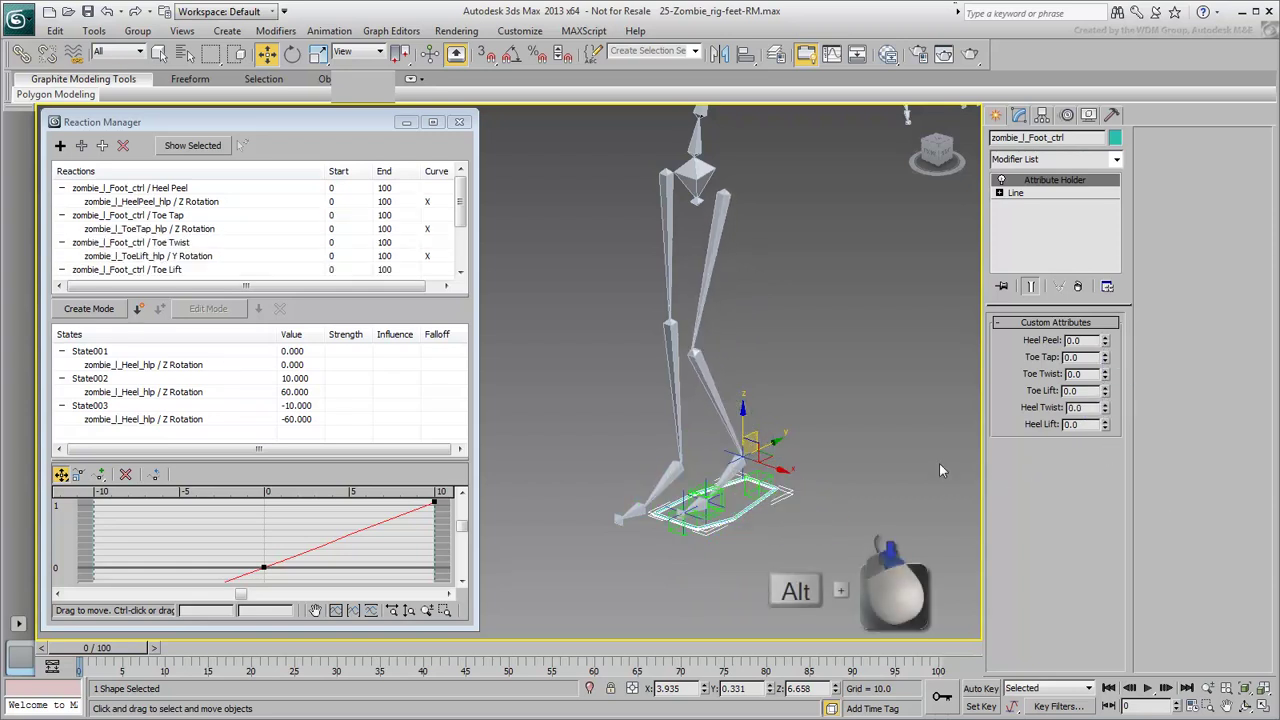
alt+right_click(857, 413)
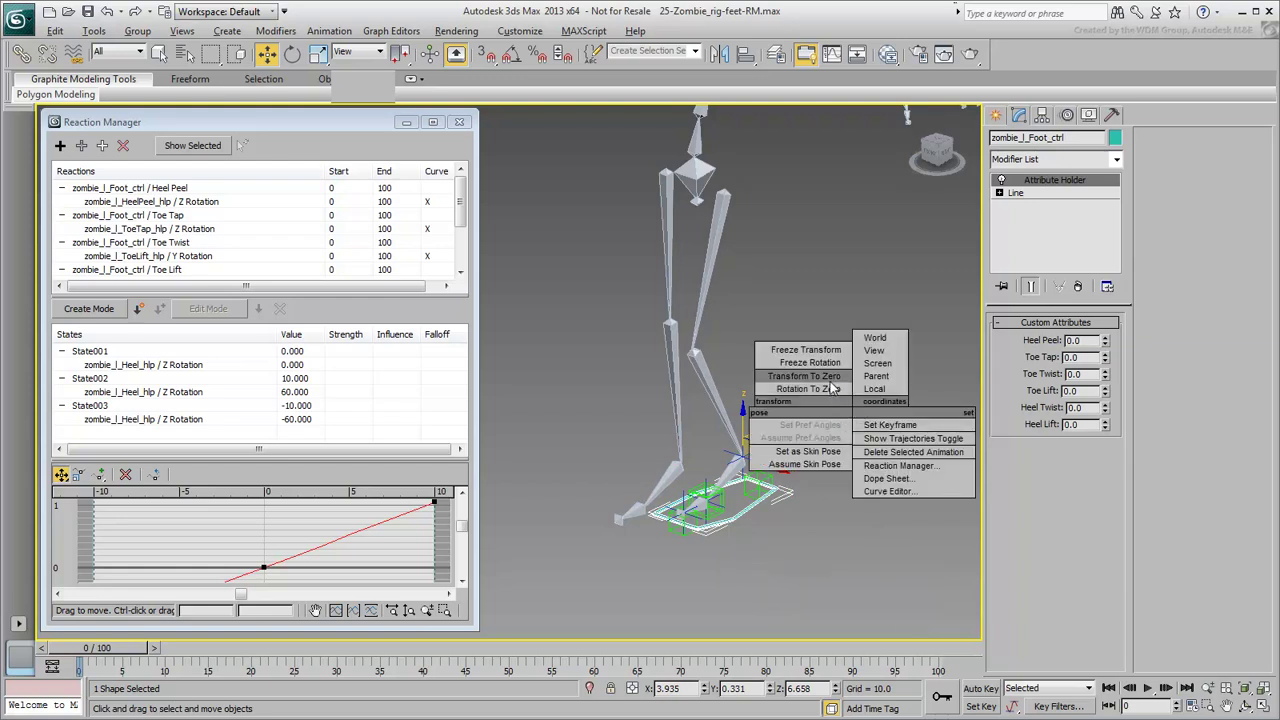
click(830, 385)
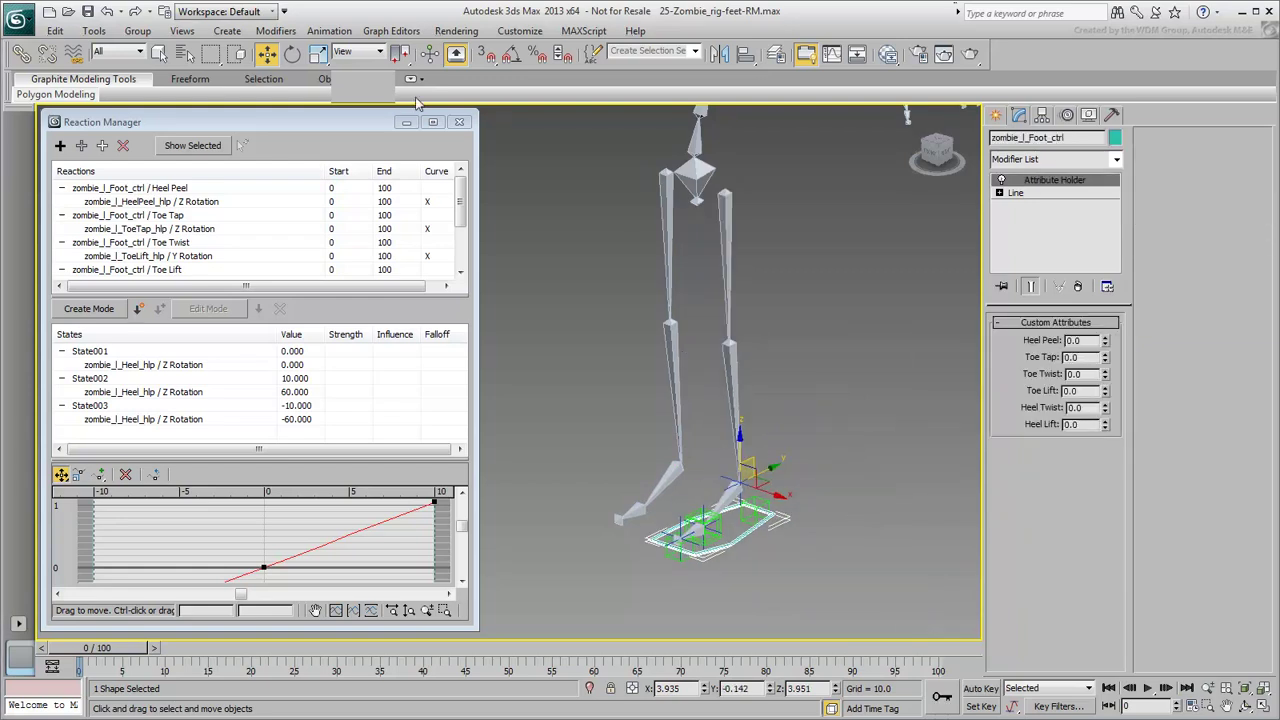
click(459, 123)
Step: Zoom in and pan to center the view on the foot rig
scroll(500, 366, up, 6)
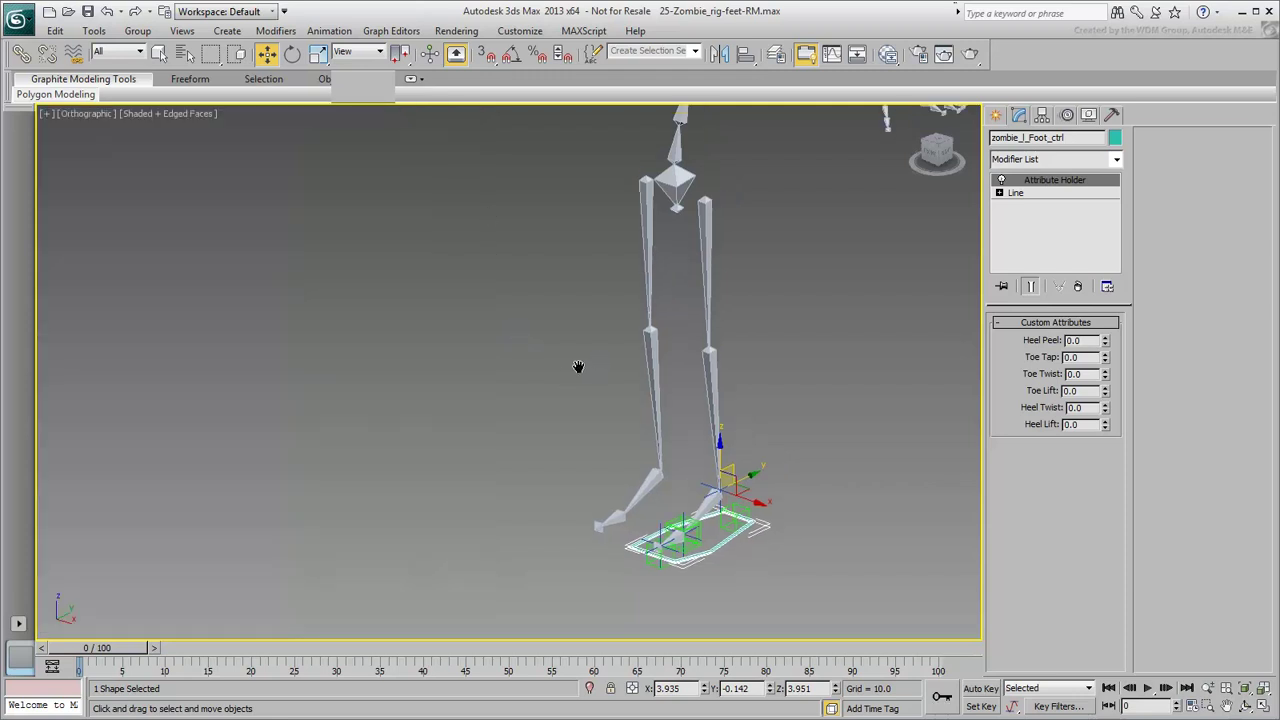
middle_drag(404, 305, 328, 260)
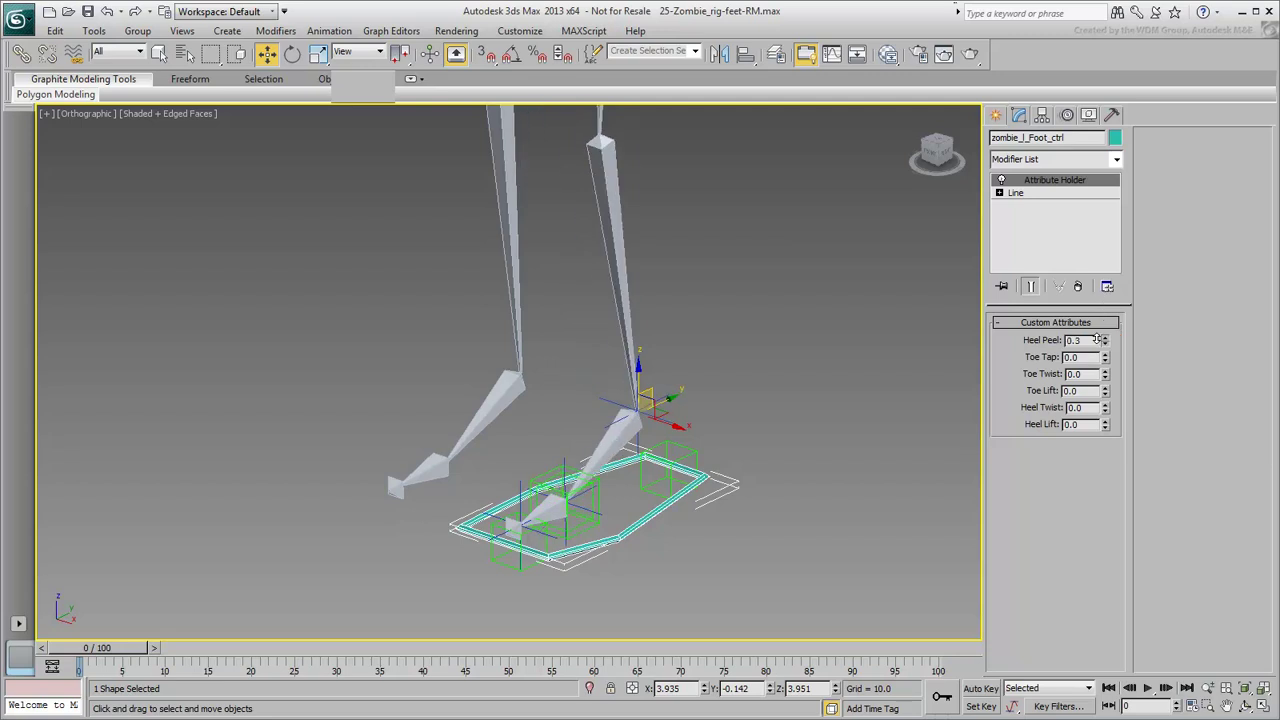